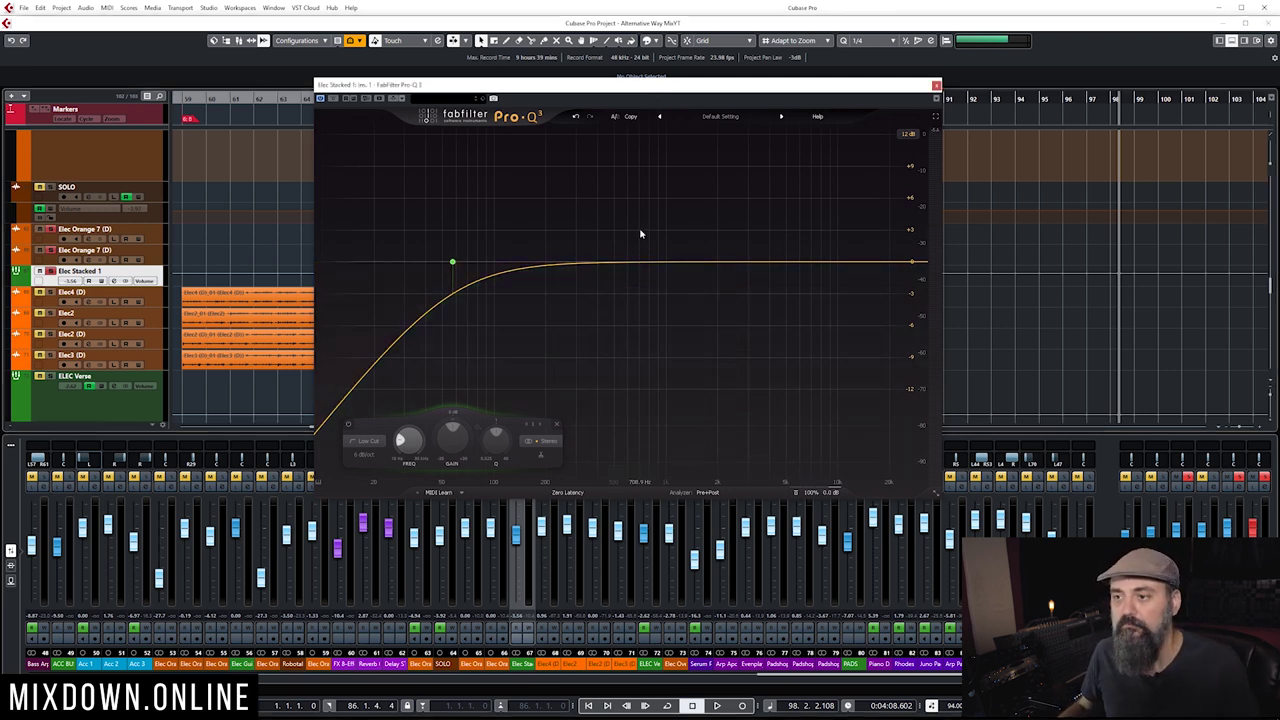
Step: Pull the Pro-Q 3 low cut down to about 16.5 Hz and steepen its slope to 30 dB/oct
mouse_move(453, 268)
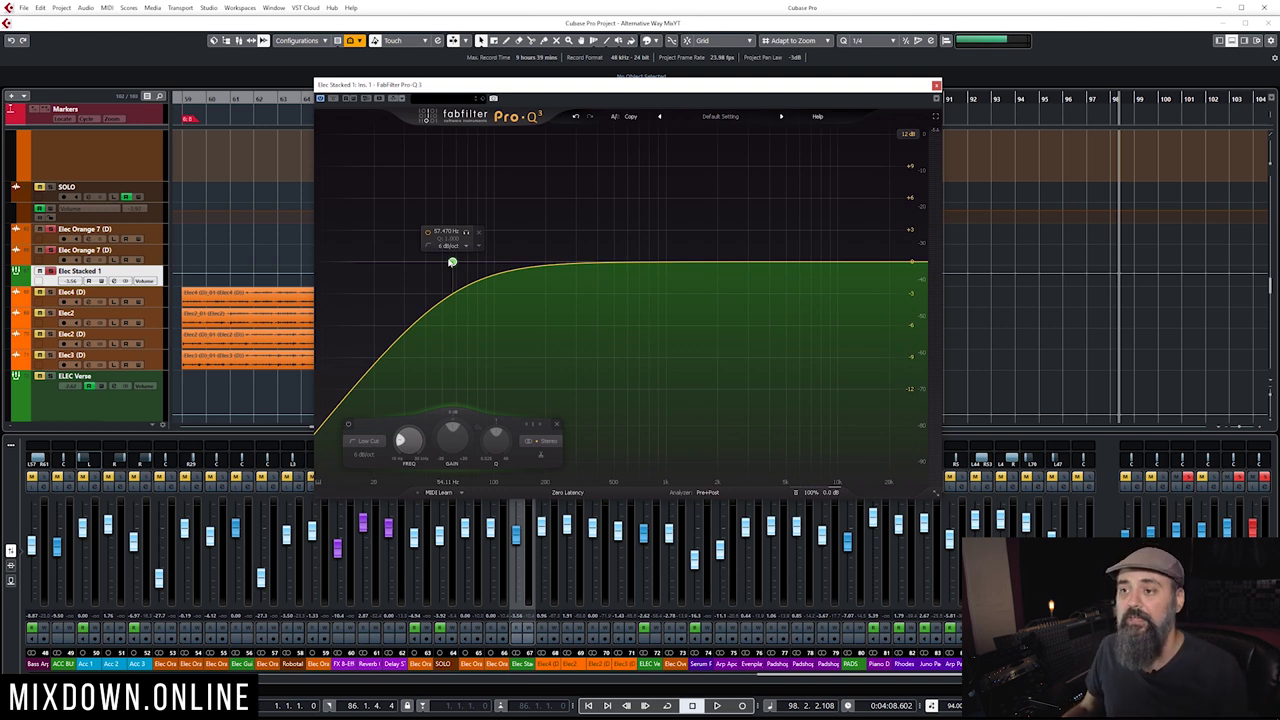
scroll(452, 263, "up", 2)
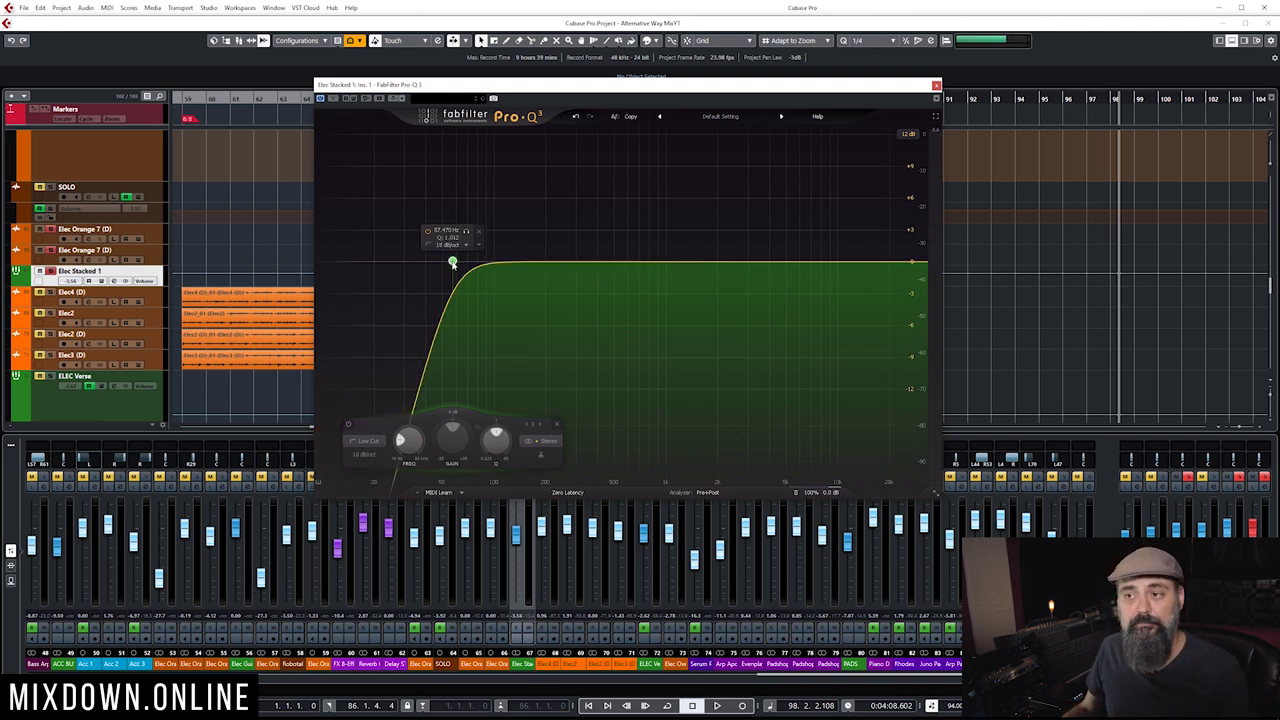
scroll(452, 263, "up", 1)
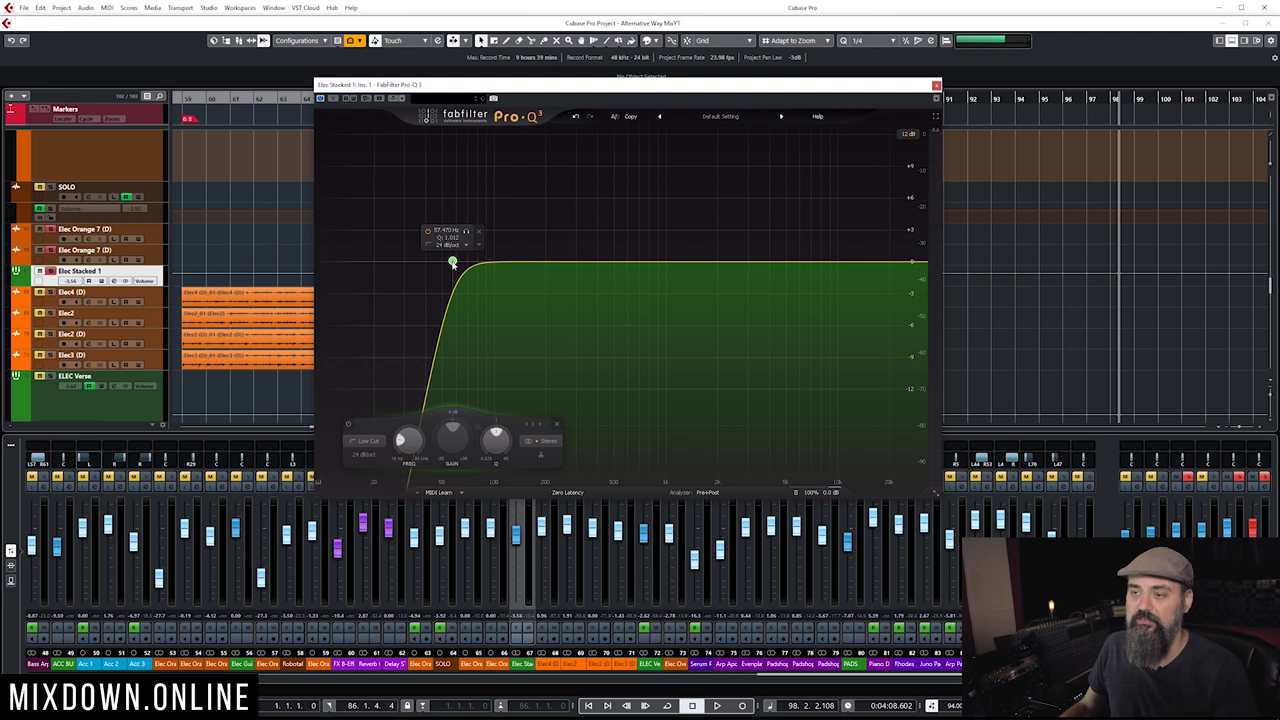
scroll(452, 263, "down", 3)
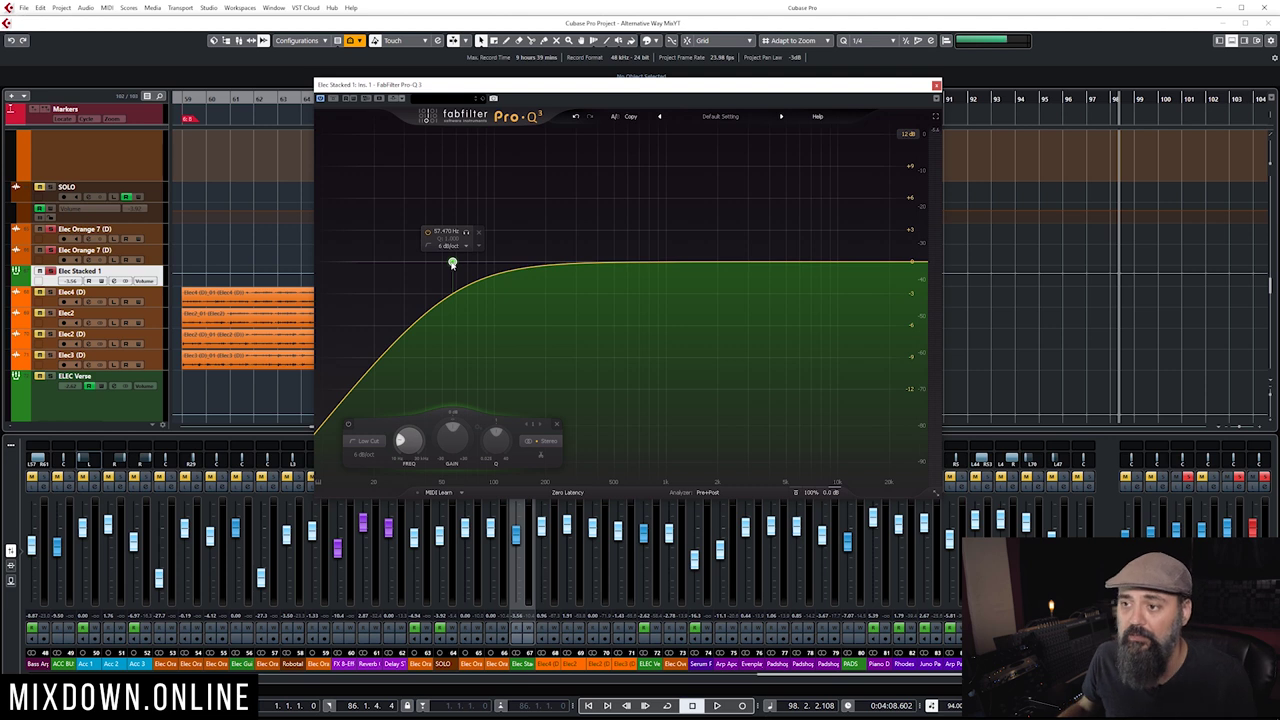
left_click_drag(452, 263, 357, 263)
scroll(358, 263, "up", 2)
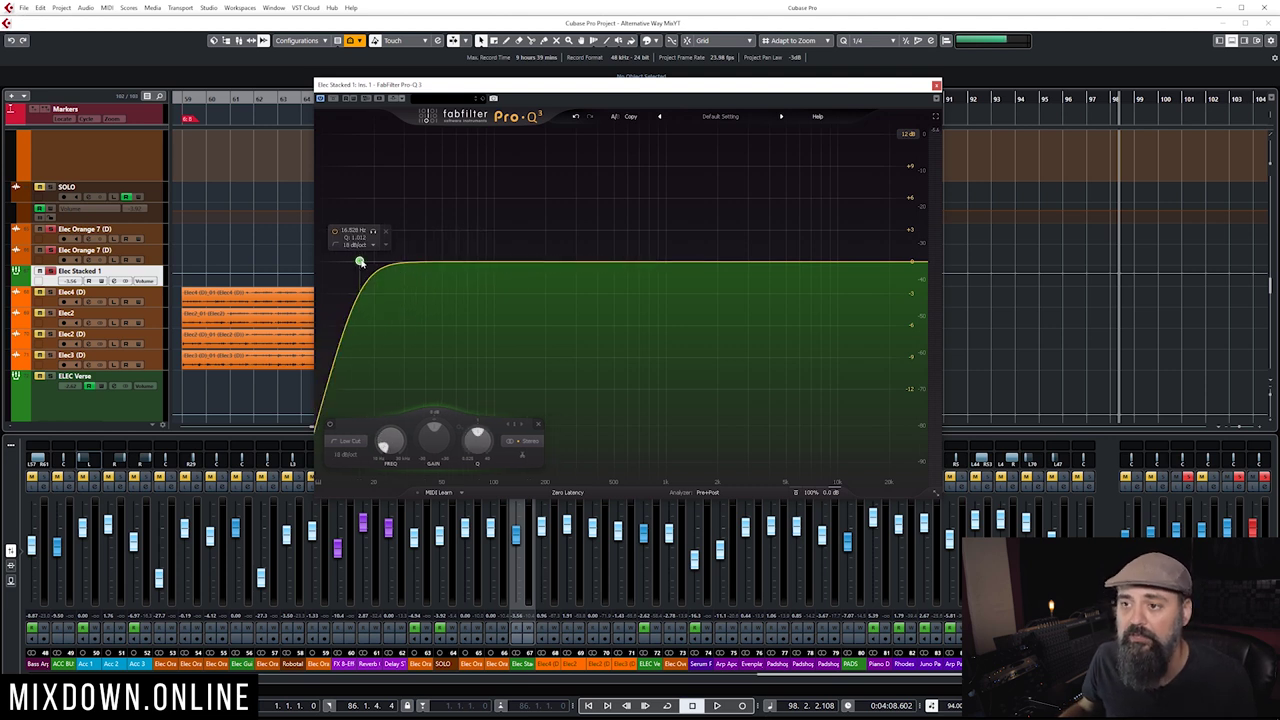
scroll(360, 262, "up", 2)
Step: Play the track while raising the low cut to about 20 Hz and checking its band settings
key("space")
left_click_drag(360, 262, 375, 262)
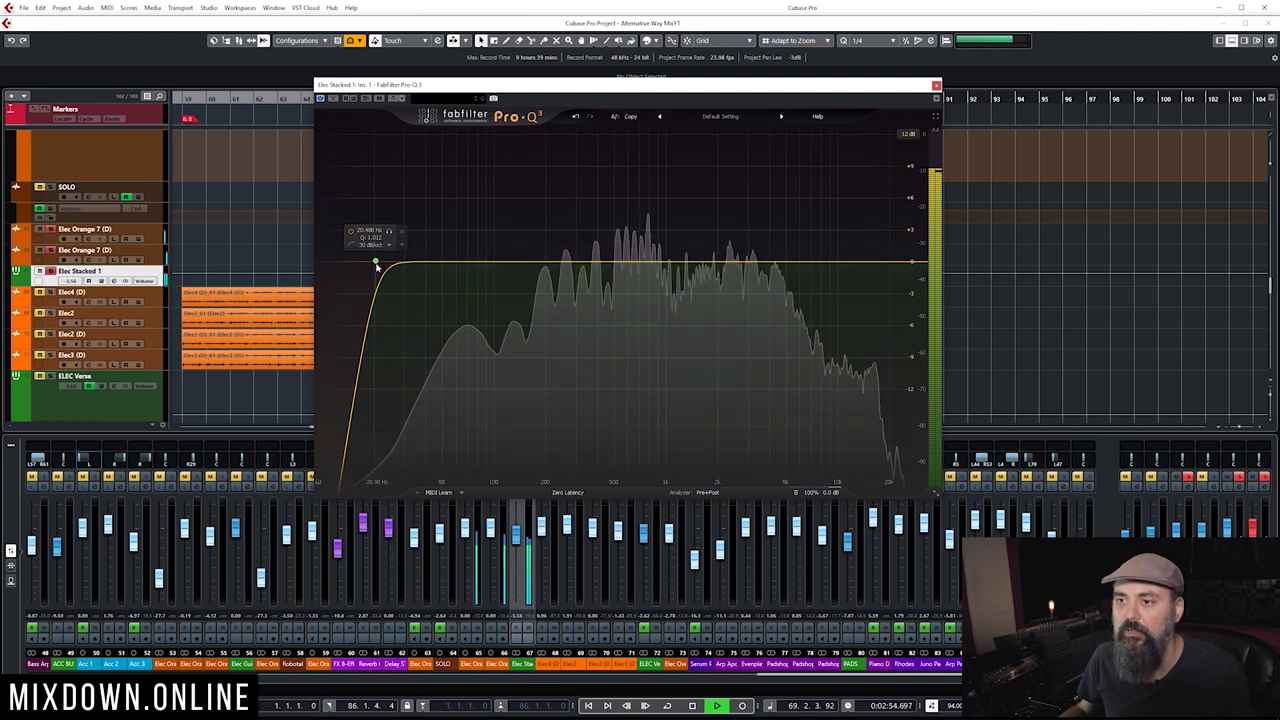
left_click(375, 263)
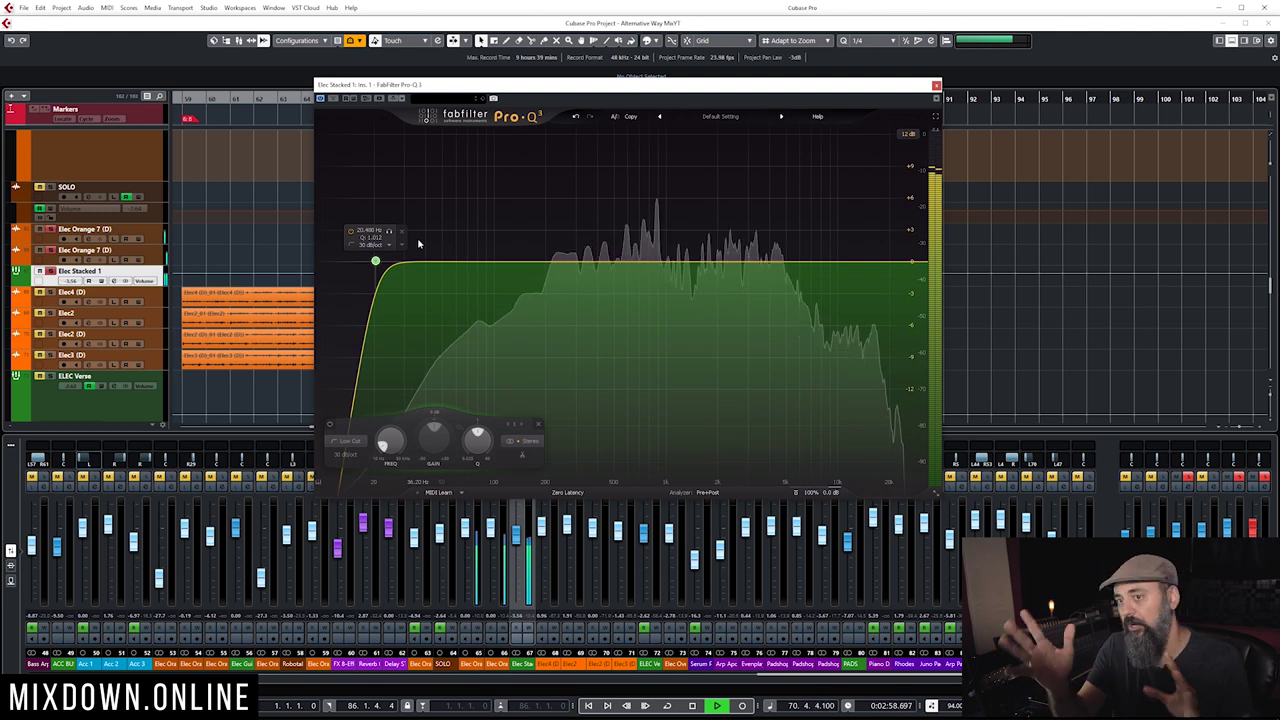
key("space")
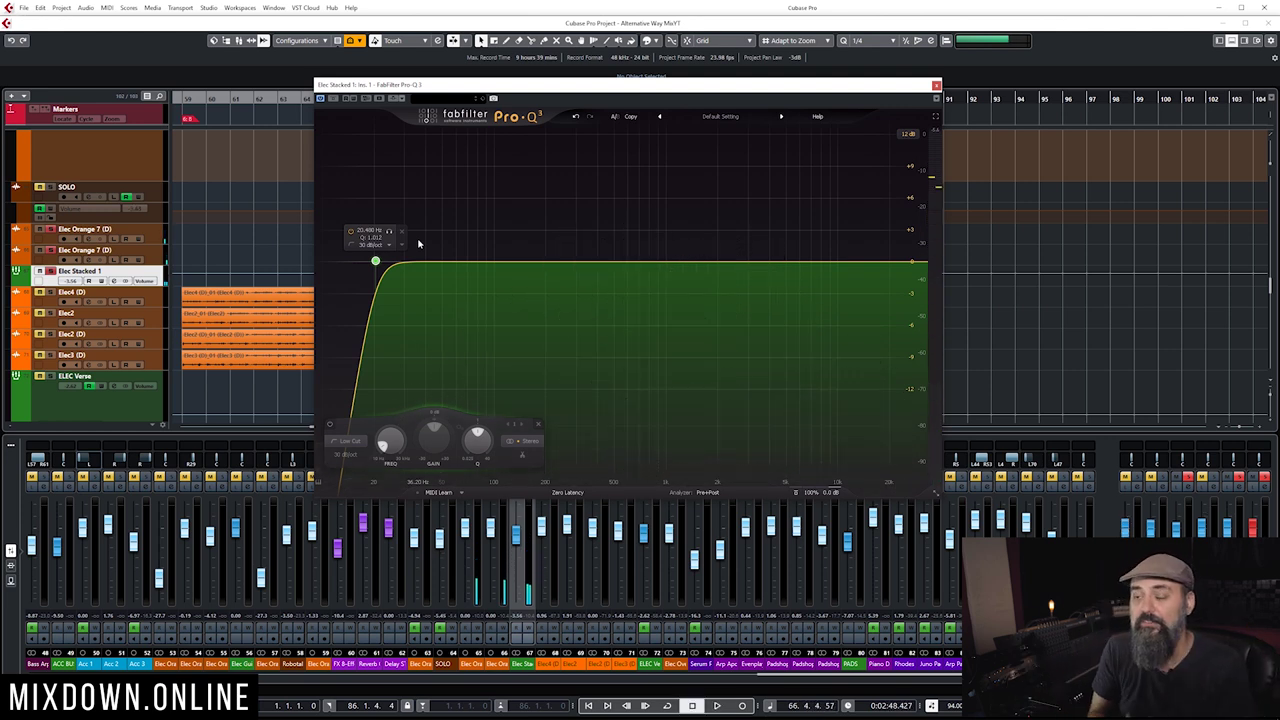
left_click(495, 224)
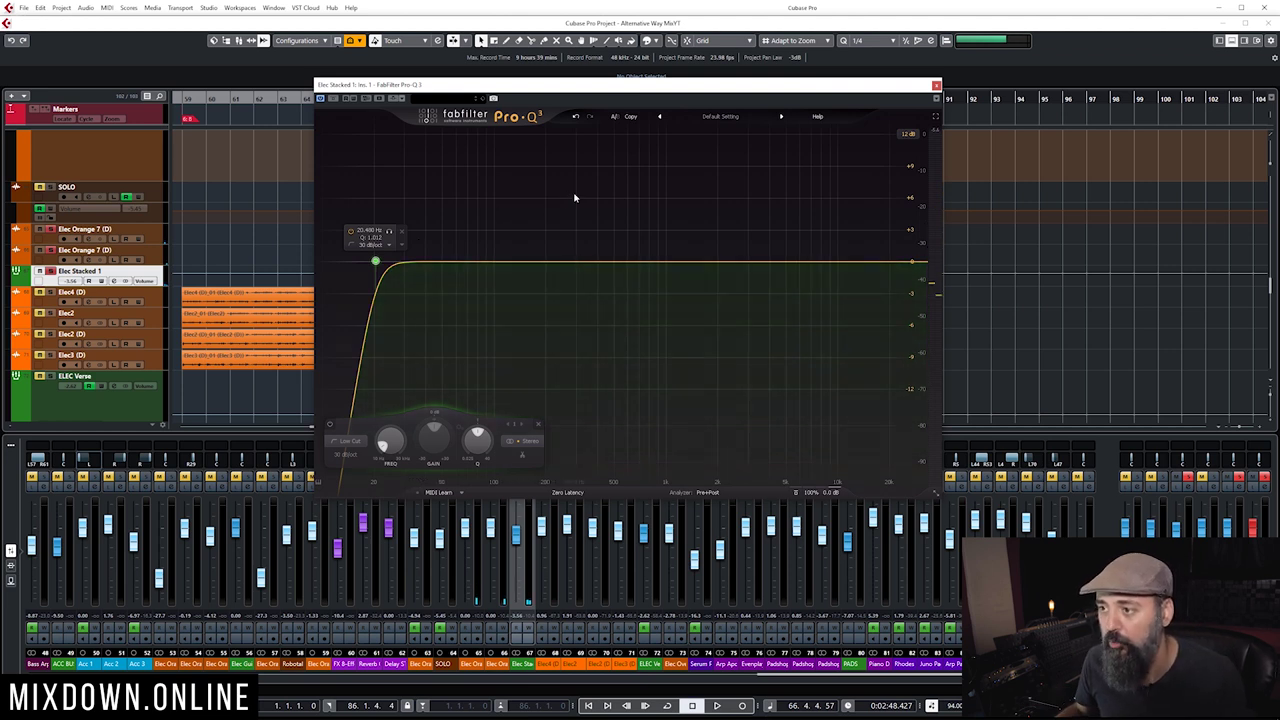
key("space")
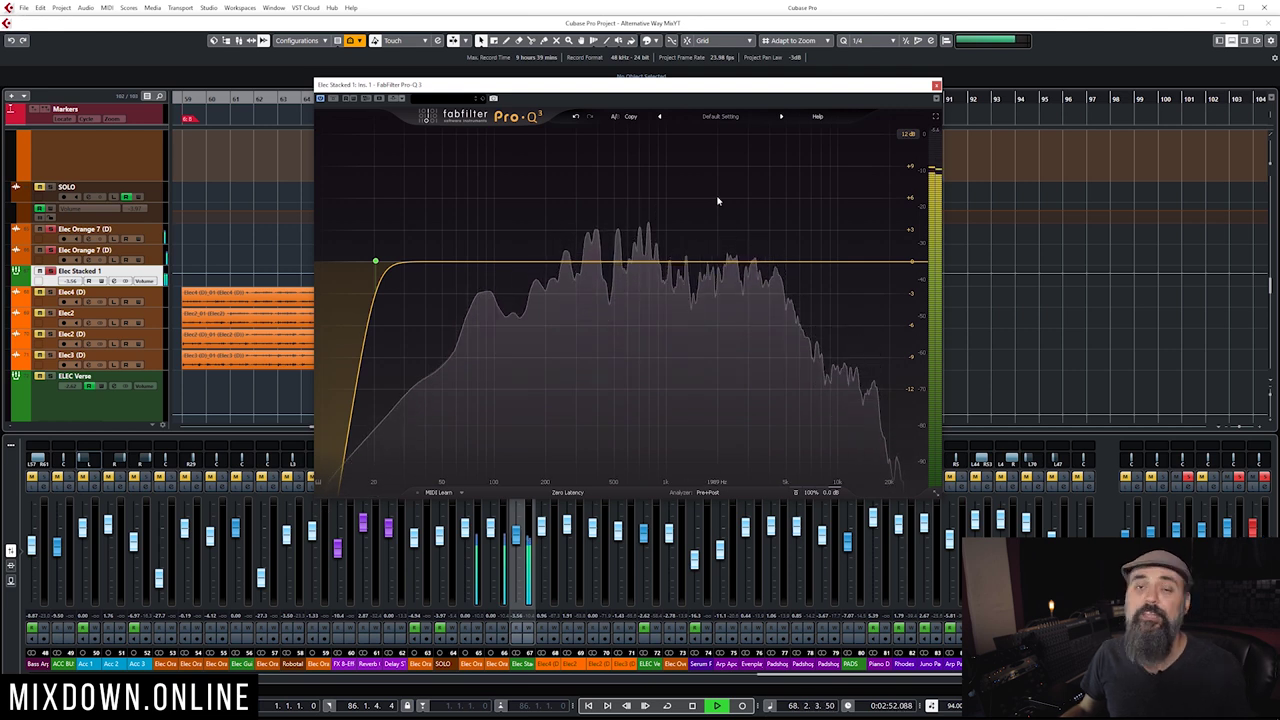
Step: Stop the transport, leaving the steep low cut in place
key("space")
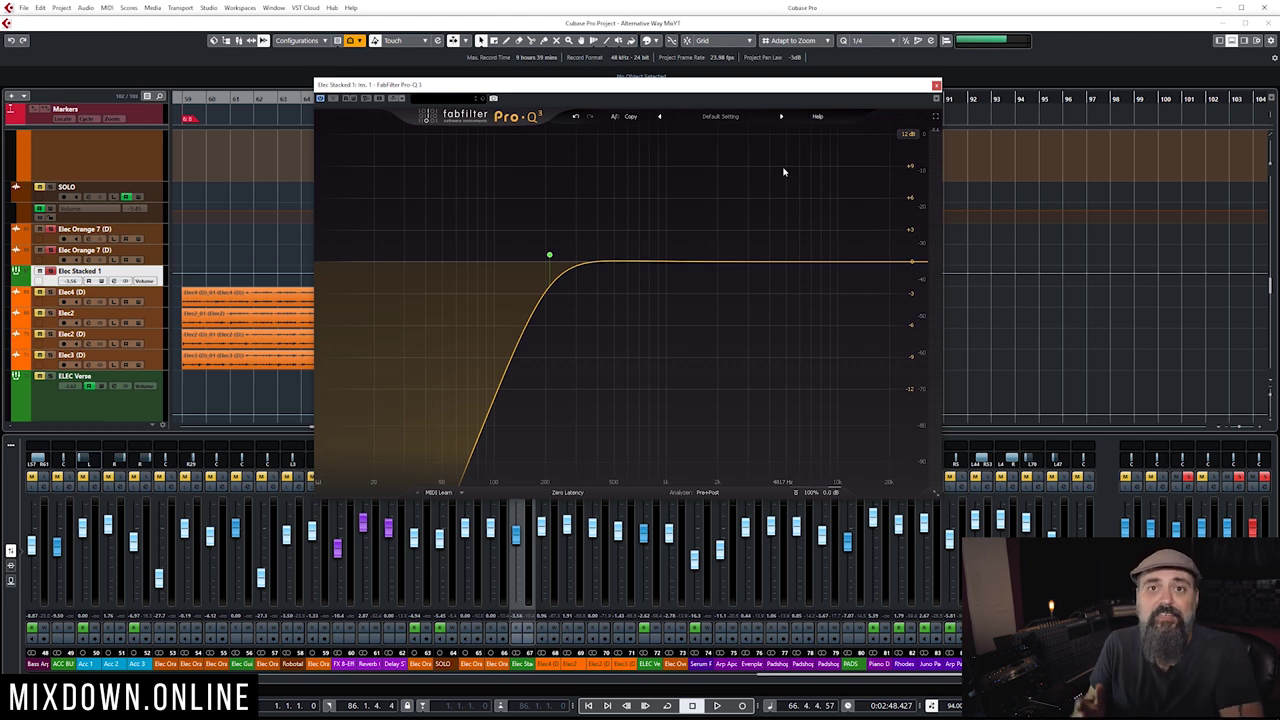
Step: Bring up the Elec Stacked 1 Pro-Q 3 Low Cut band at about 210 Hz, 12 dB/oct
mouse_move(549, 258)
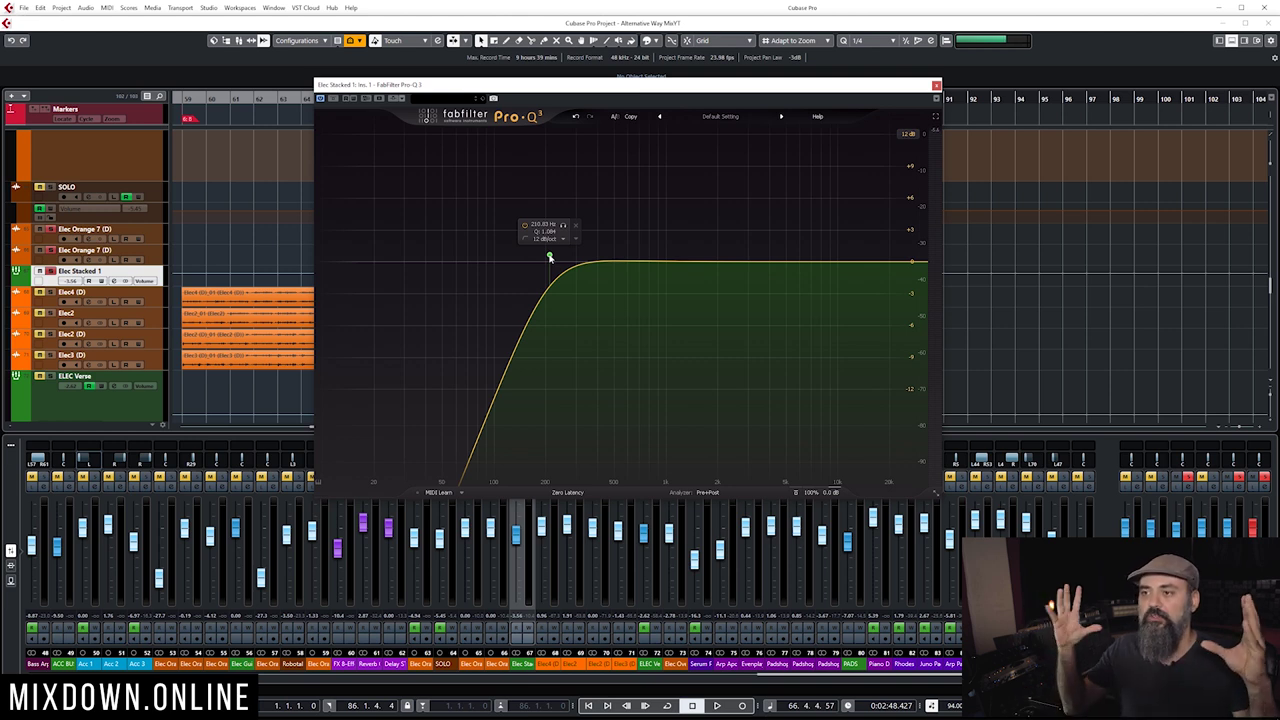
Step: Sweep the low cut down to about 69 Hz, then back up to about 148 Hz
left_click_drag(549, 257, 486, 255)
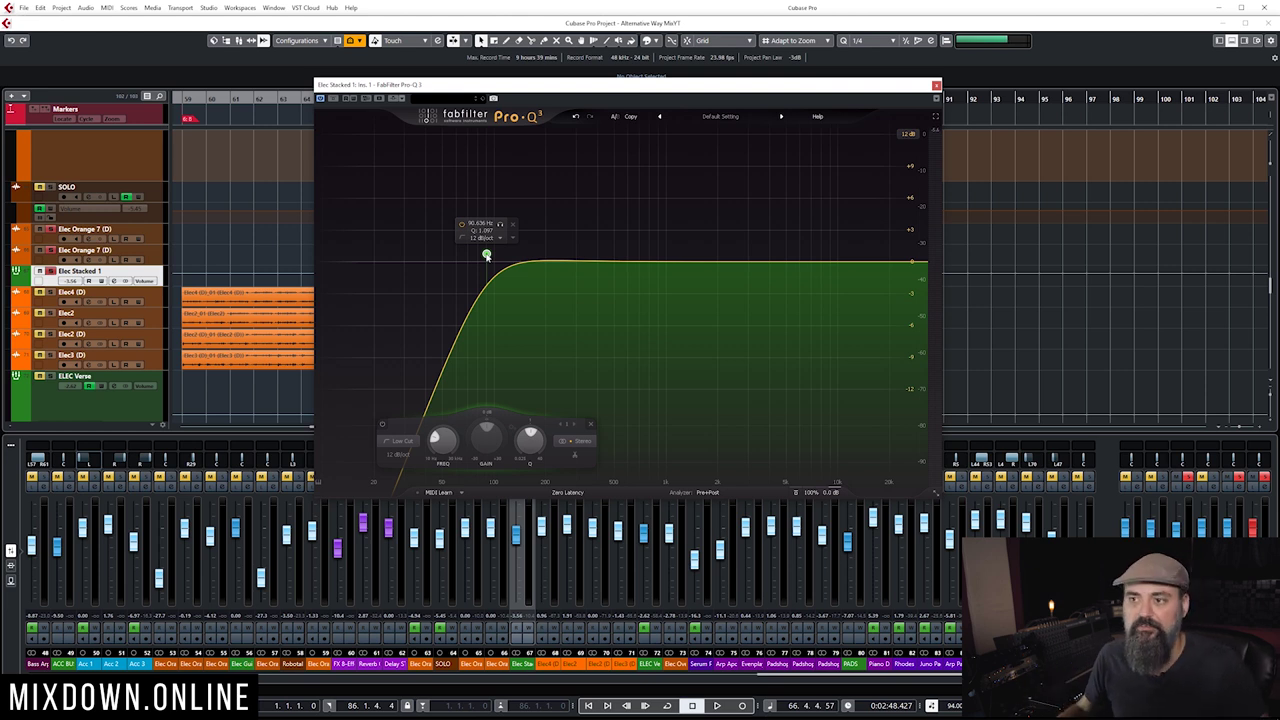
left_click_drag(487, 255, 523, 257)
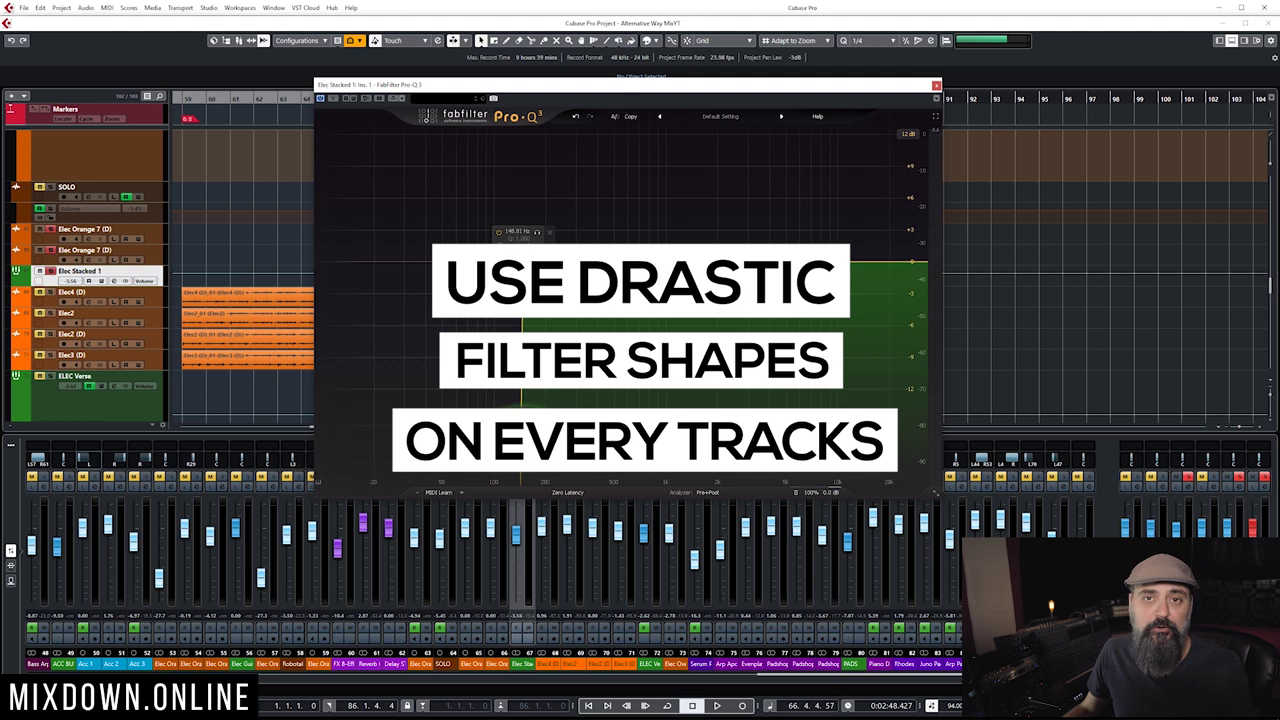
Step: Try 48 and 6 dB/oct slopes, settle on 12 dB/oct near 122 Hz, and close Pro-Q 3
scroll(523, 258, "down", 3)
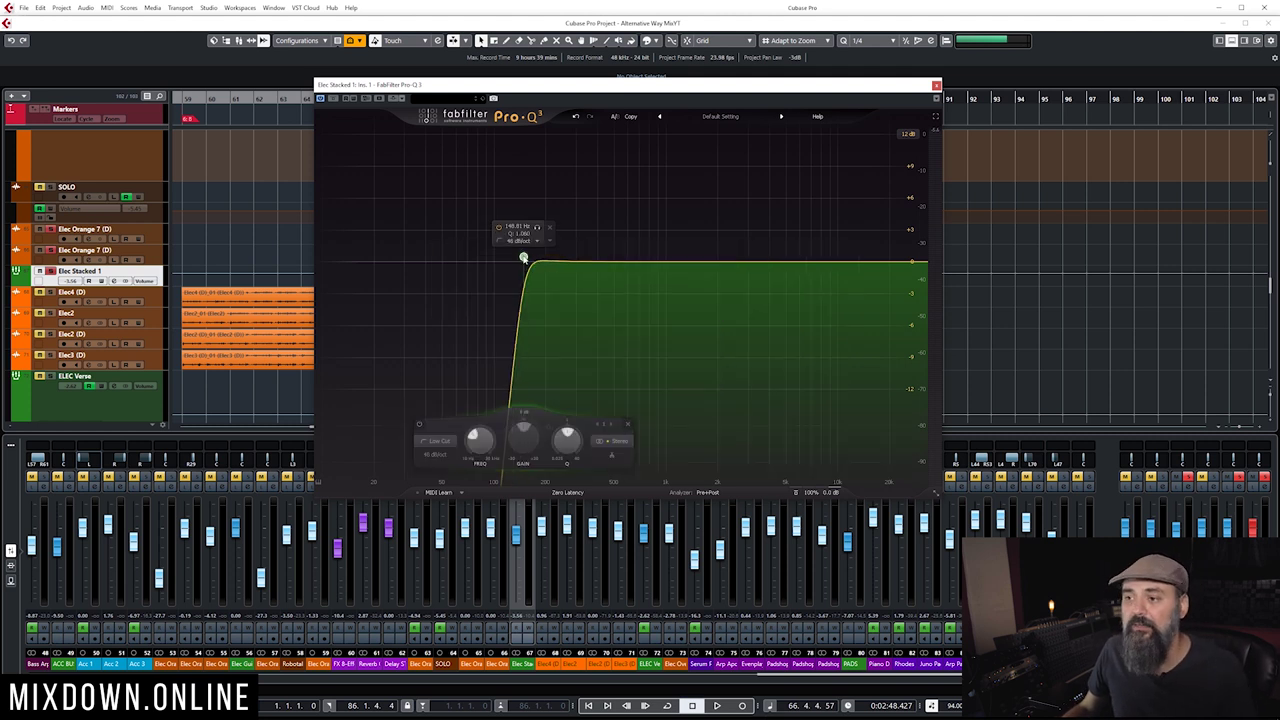
scroll(523, 258, "down", 4)
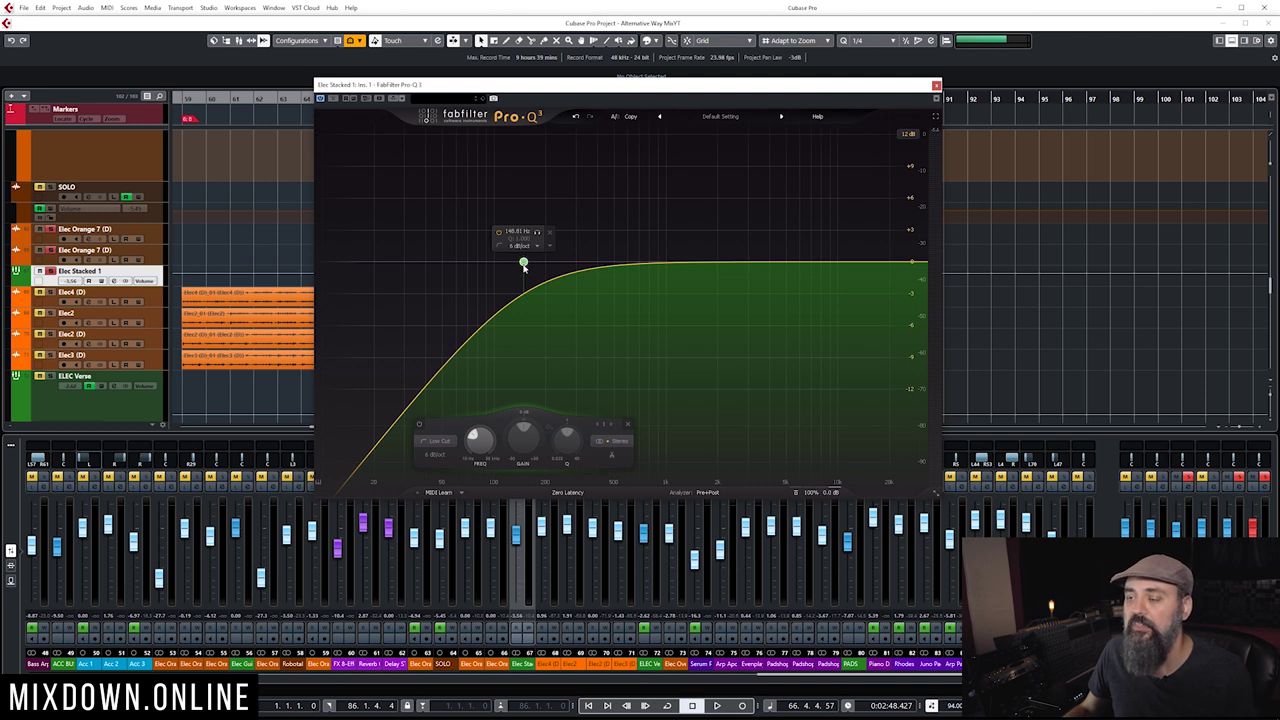
scroll(523, 265, "up", 1)
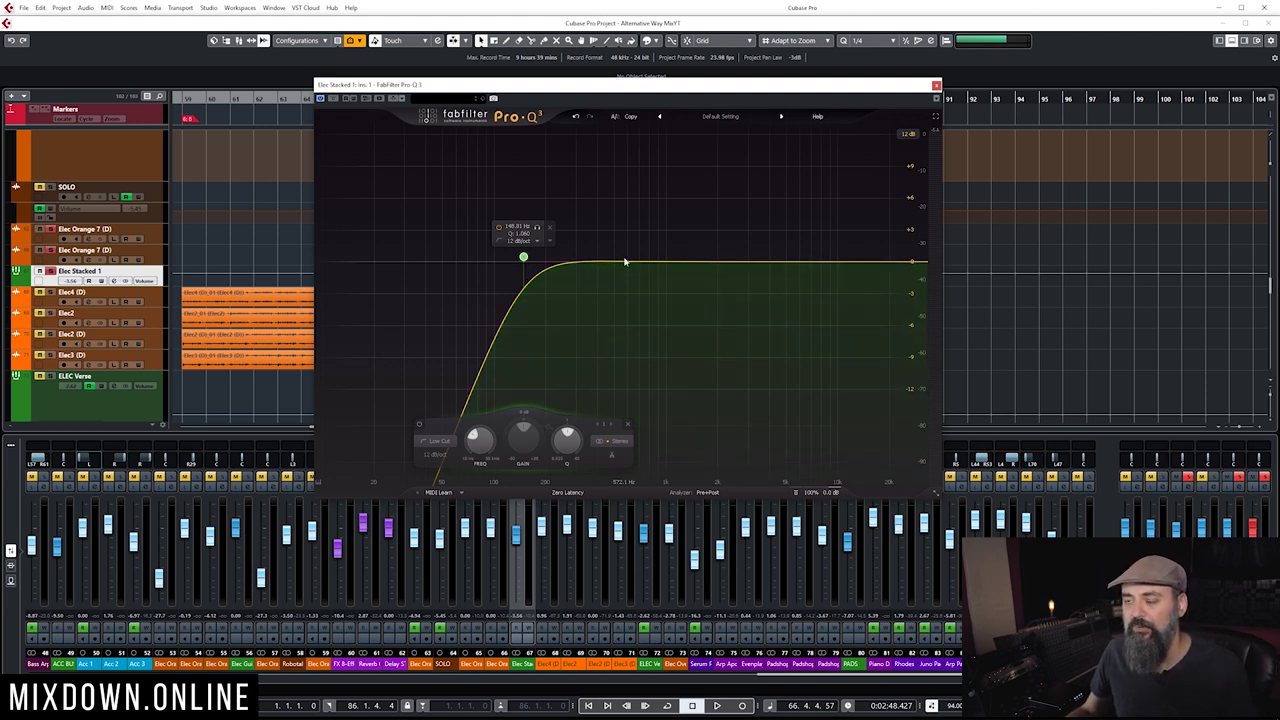
left_click_drag(523, 257, 509, 254)
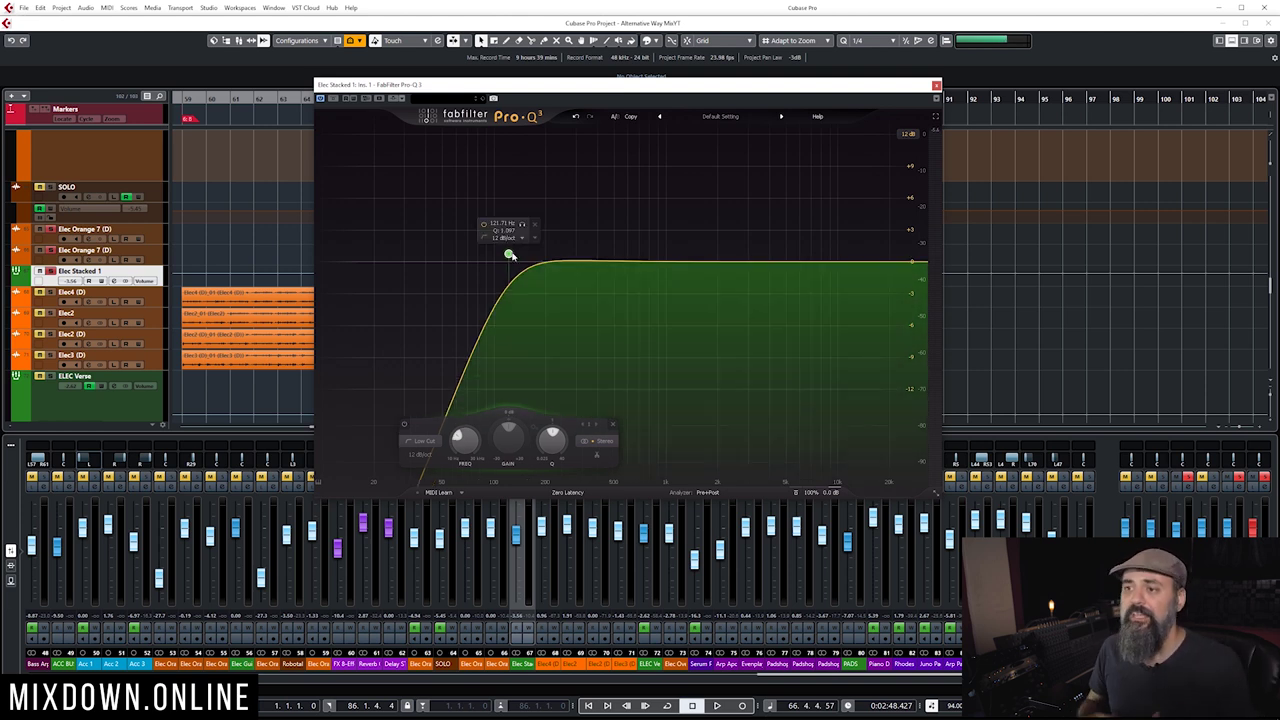
left_click(936, 86)
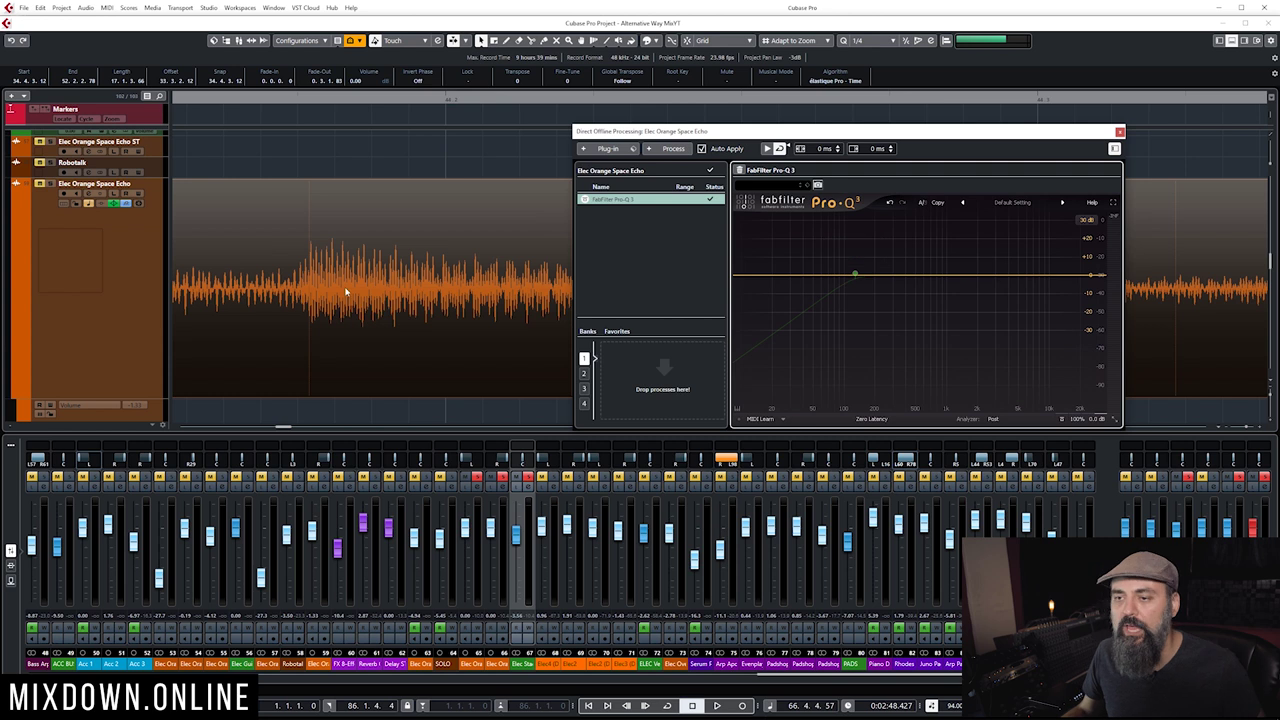
Step: Zoom in on the Elec Orange Space Echo waveform and set the low-cut slope to 36 dB/oct
key("h")
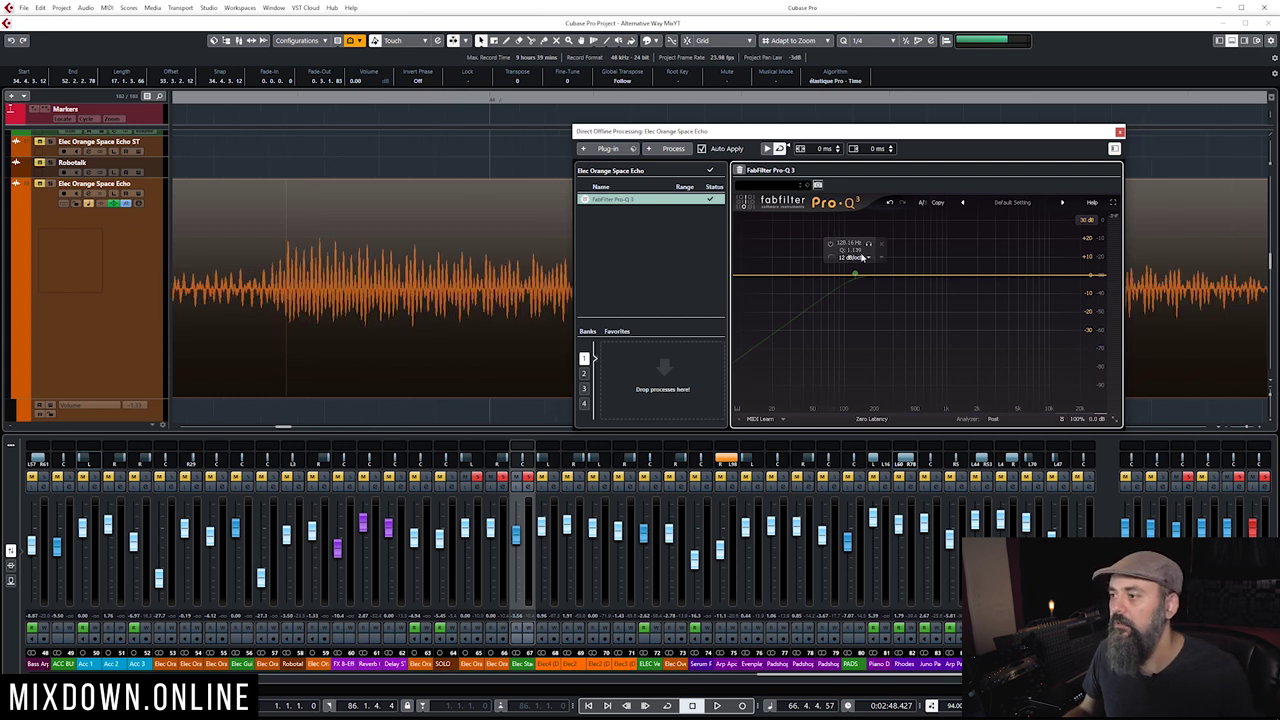
left_click(859, 260)
left_click(875, 325)
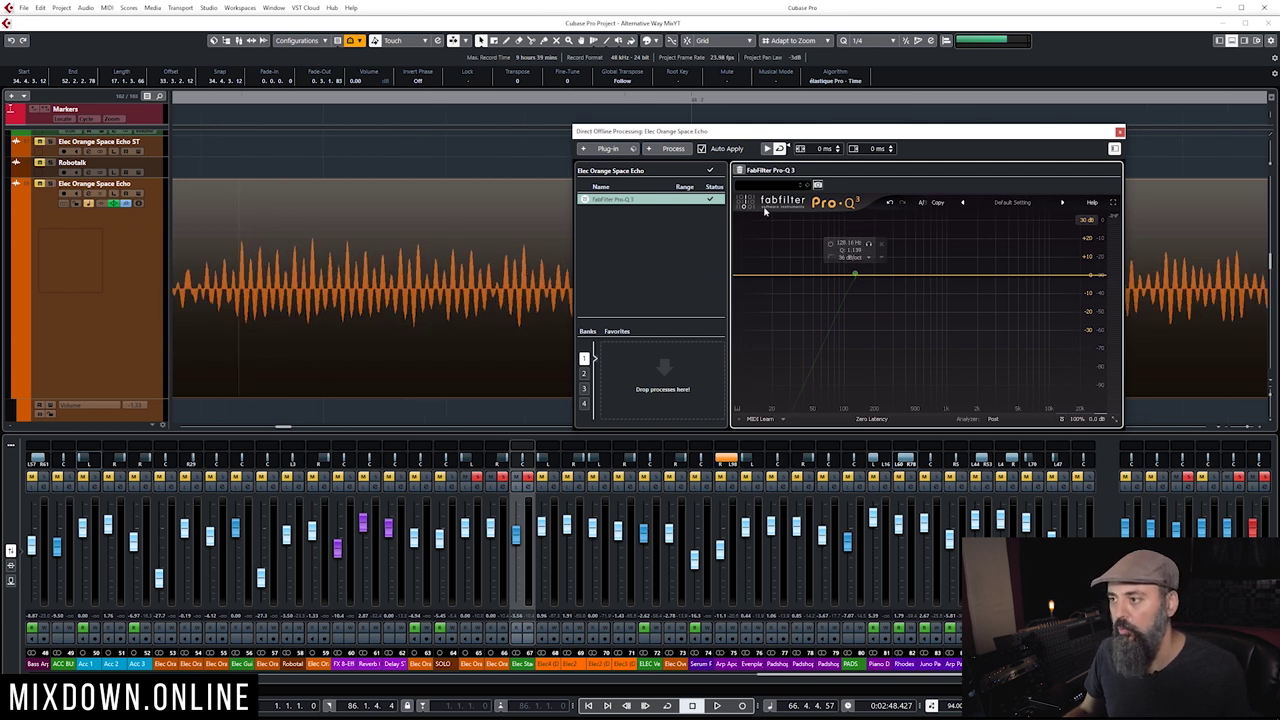
Step: Toggle the high-pass band on and off while changing its slope between Brickwall and 6 dB/oct
left_click(831, 247)
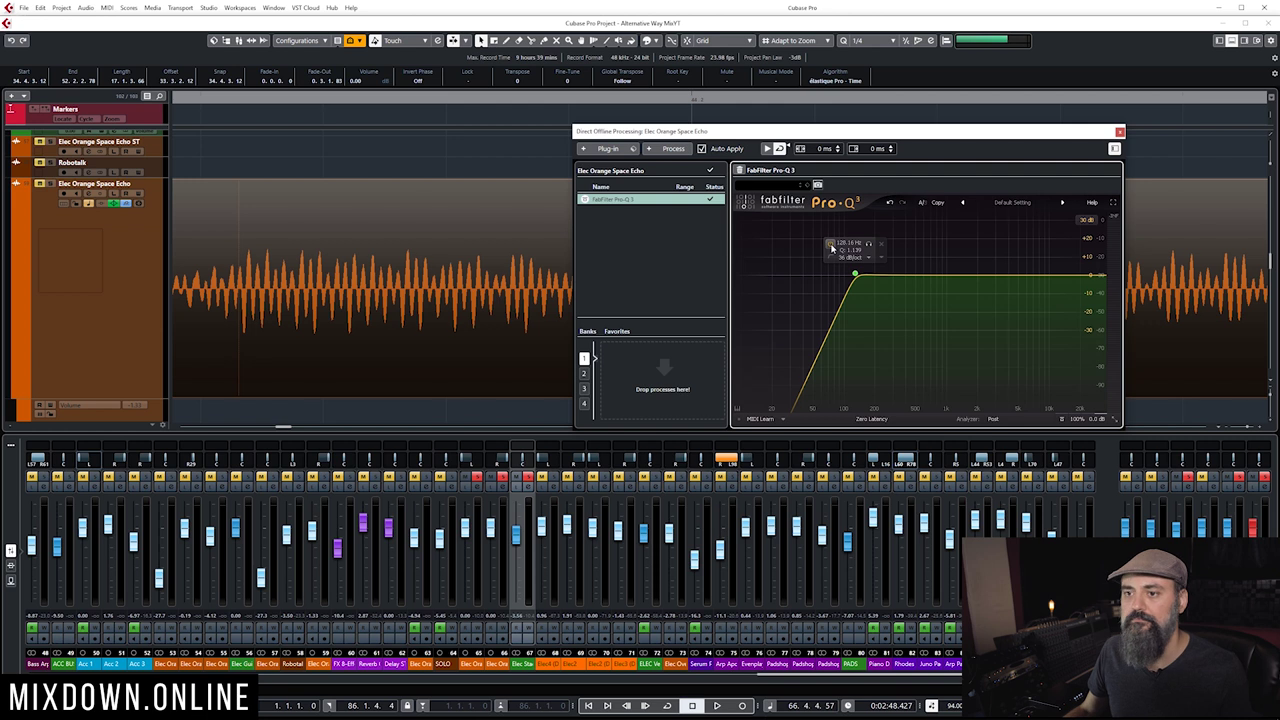
left_click(831, 248)
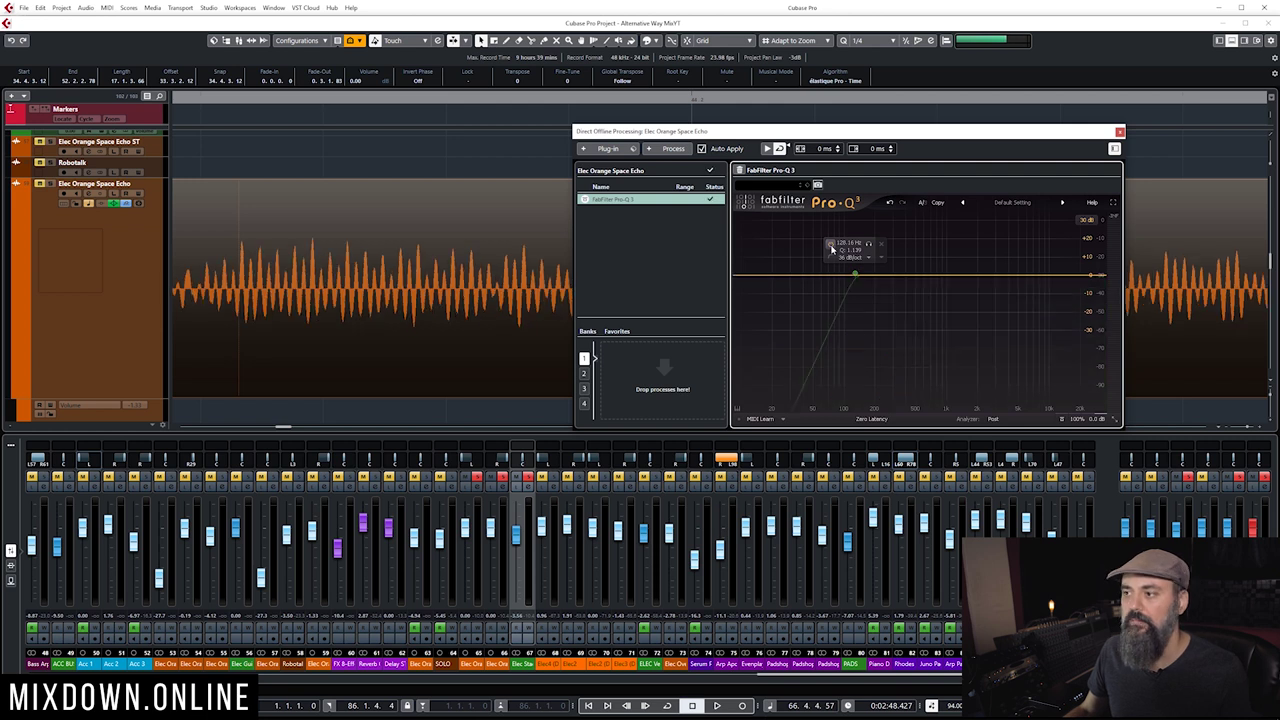
left_click(831, 248)
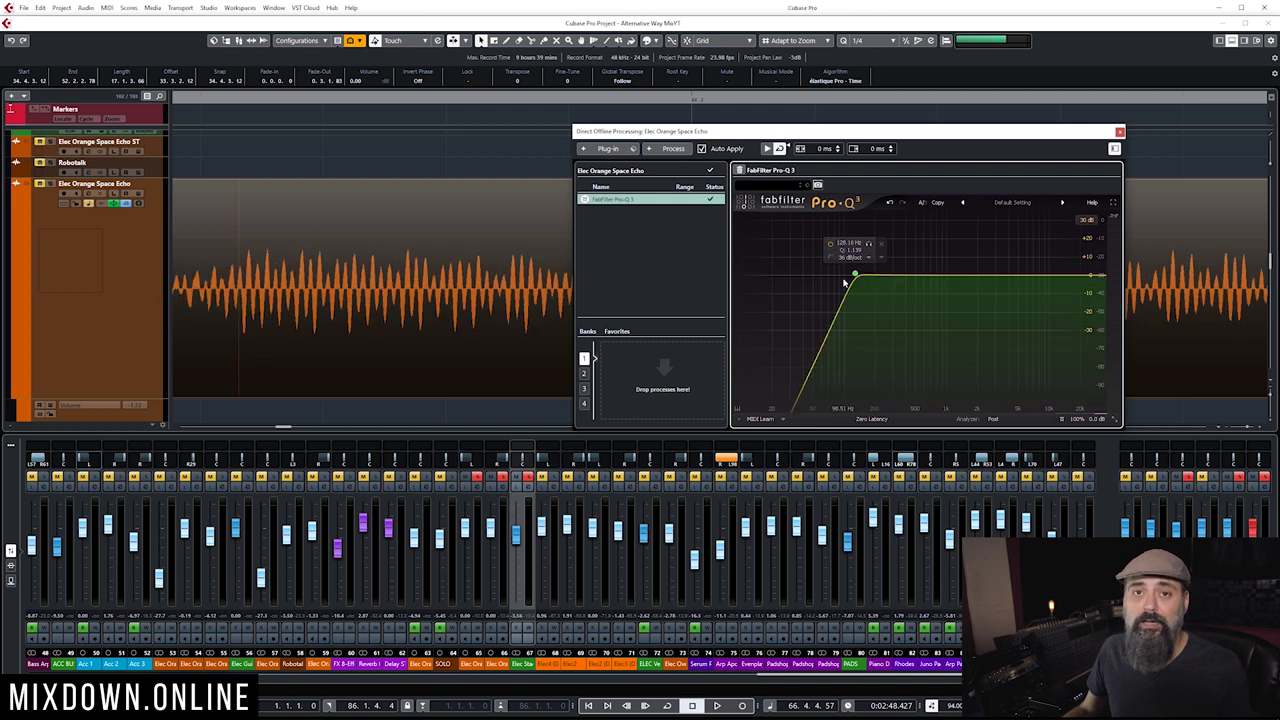
scroll(856, 277, "up", 4)
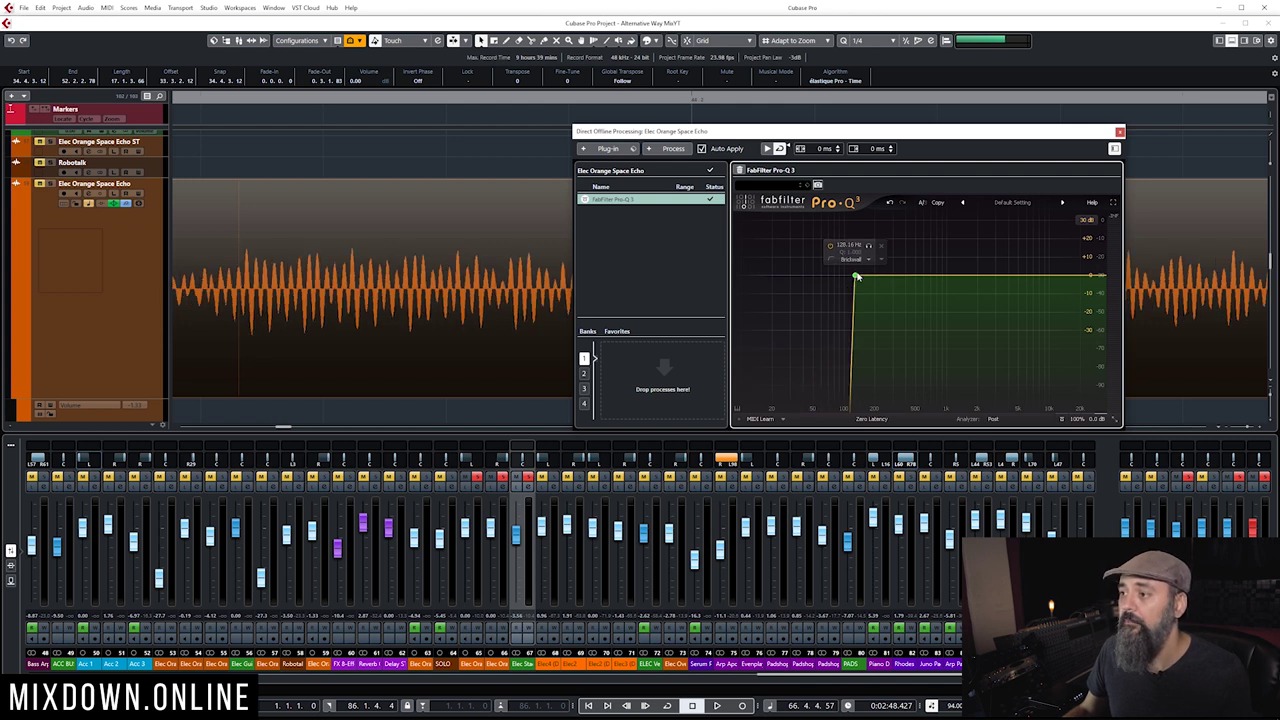
scroll(856, 277, "down", 9)
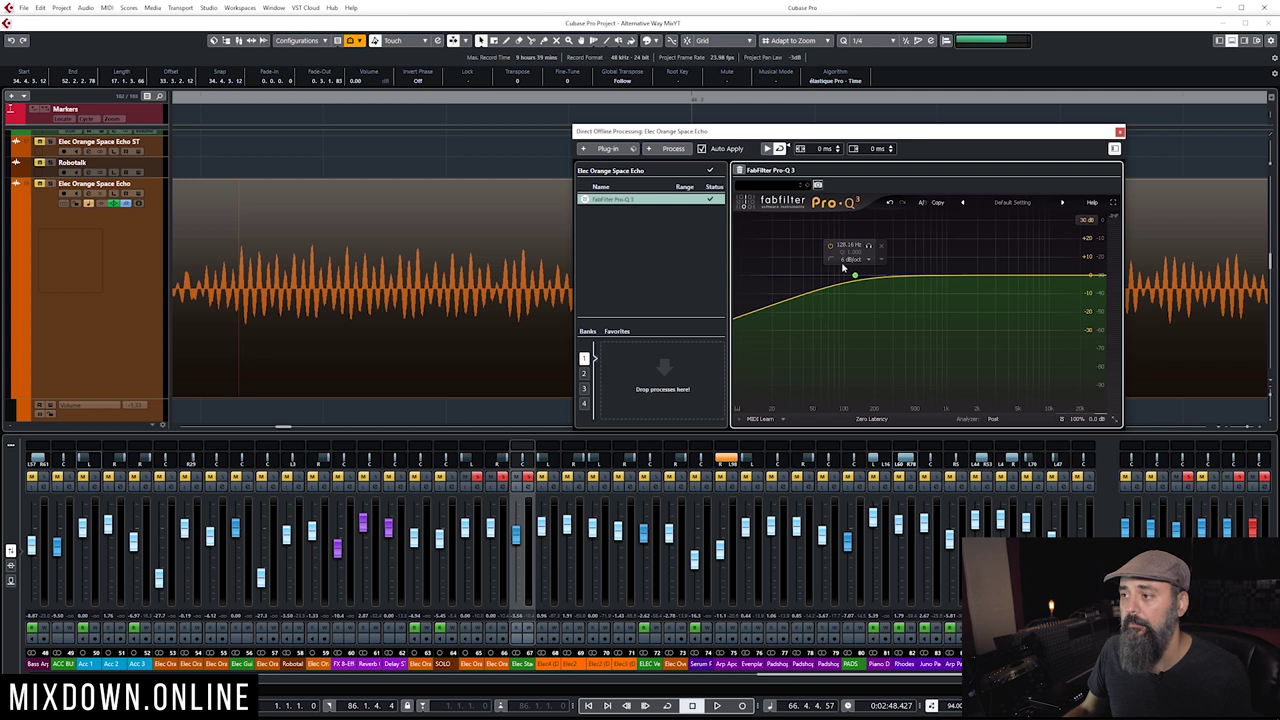
left_click(830, 246)
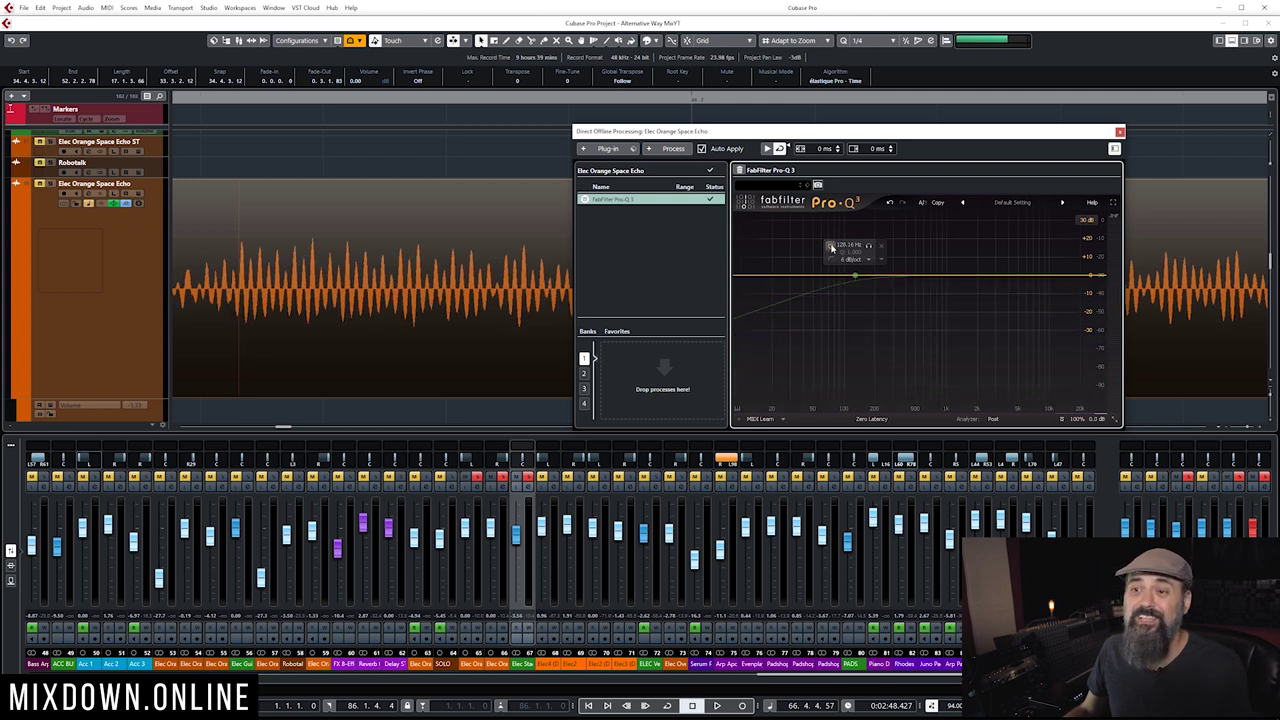
left_click(830, 246)
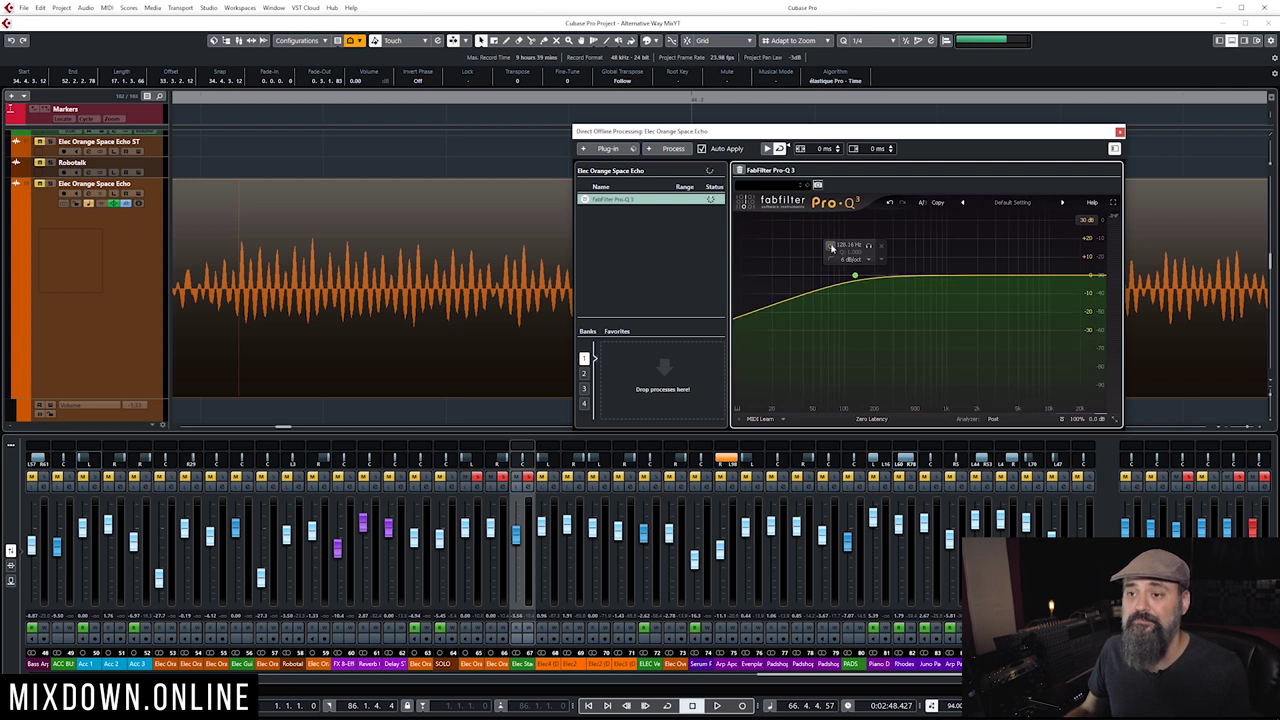
scroll(855, 277, "up", 1)
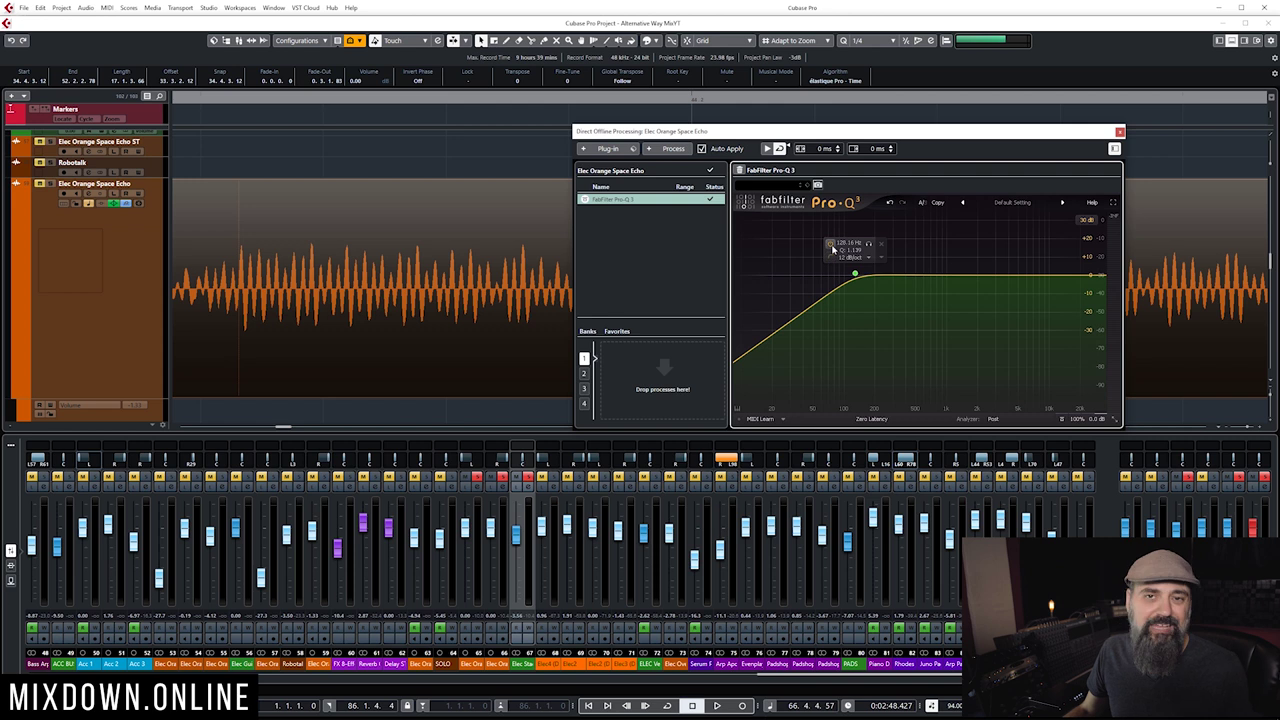
left_click(830, 246)
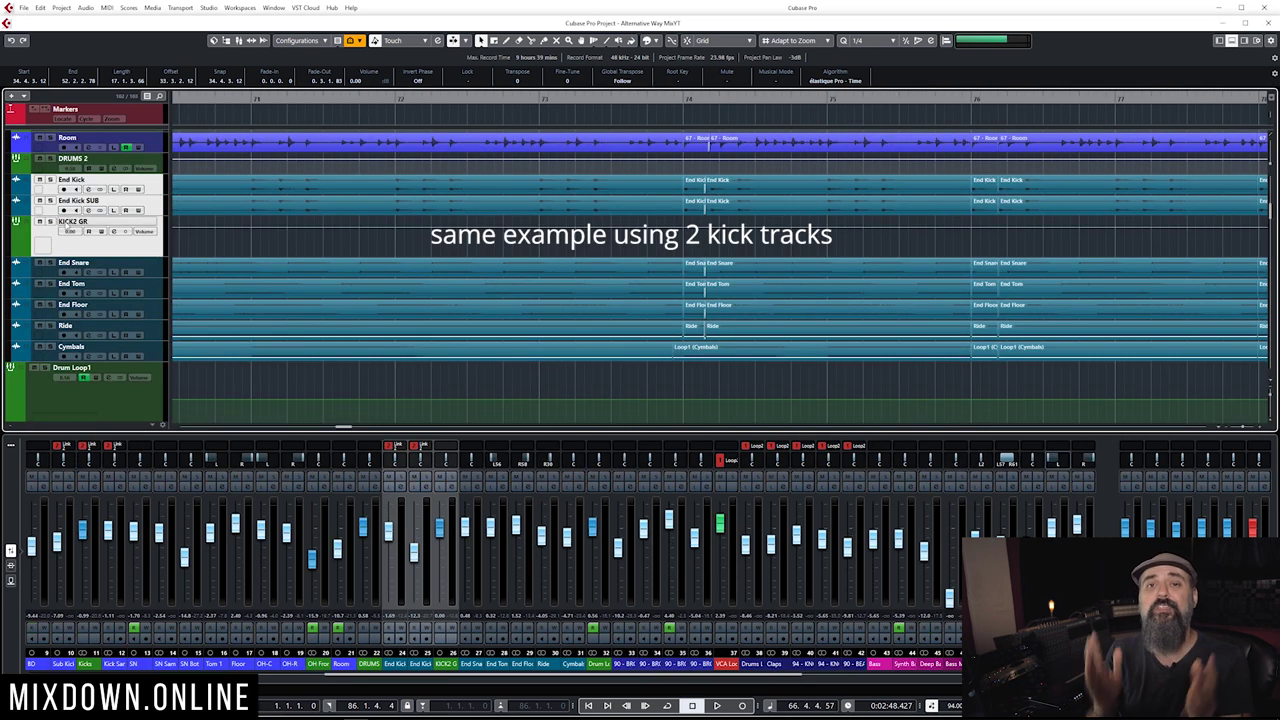
left_click(50, 221)
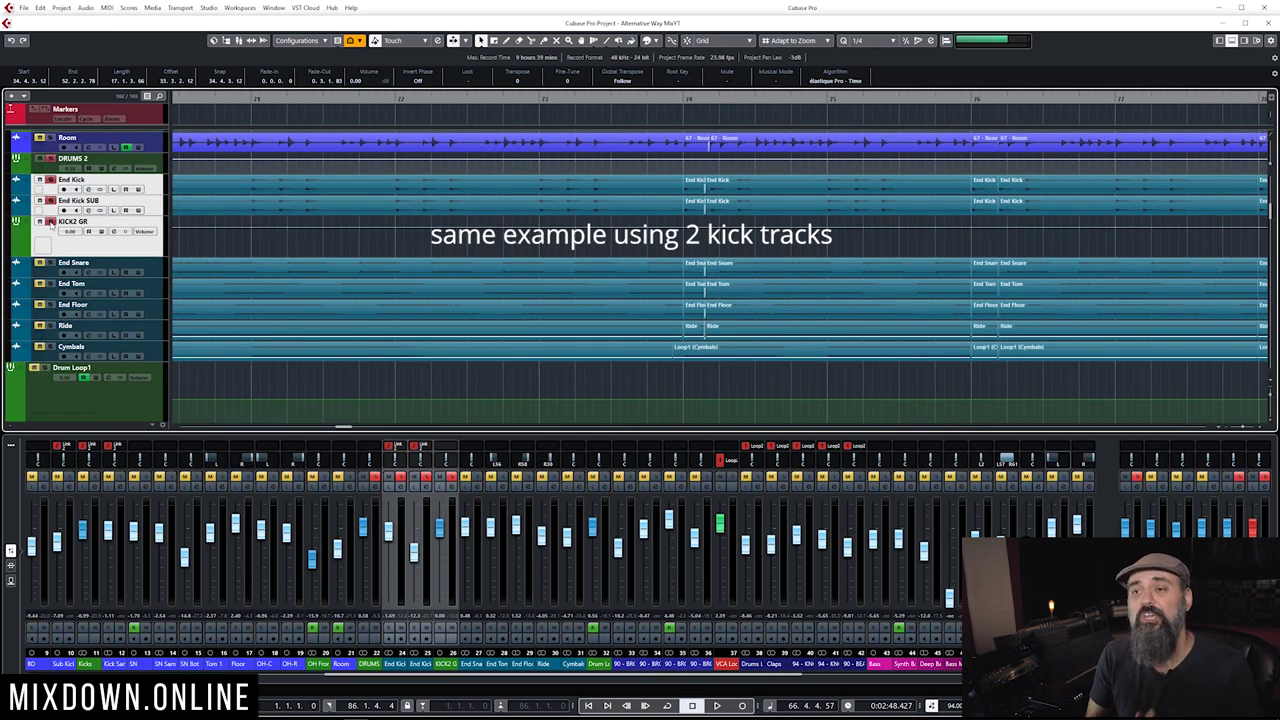
left_click(108, 242)
left_click(113, 231)
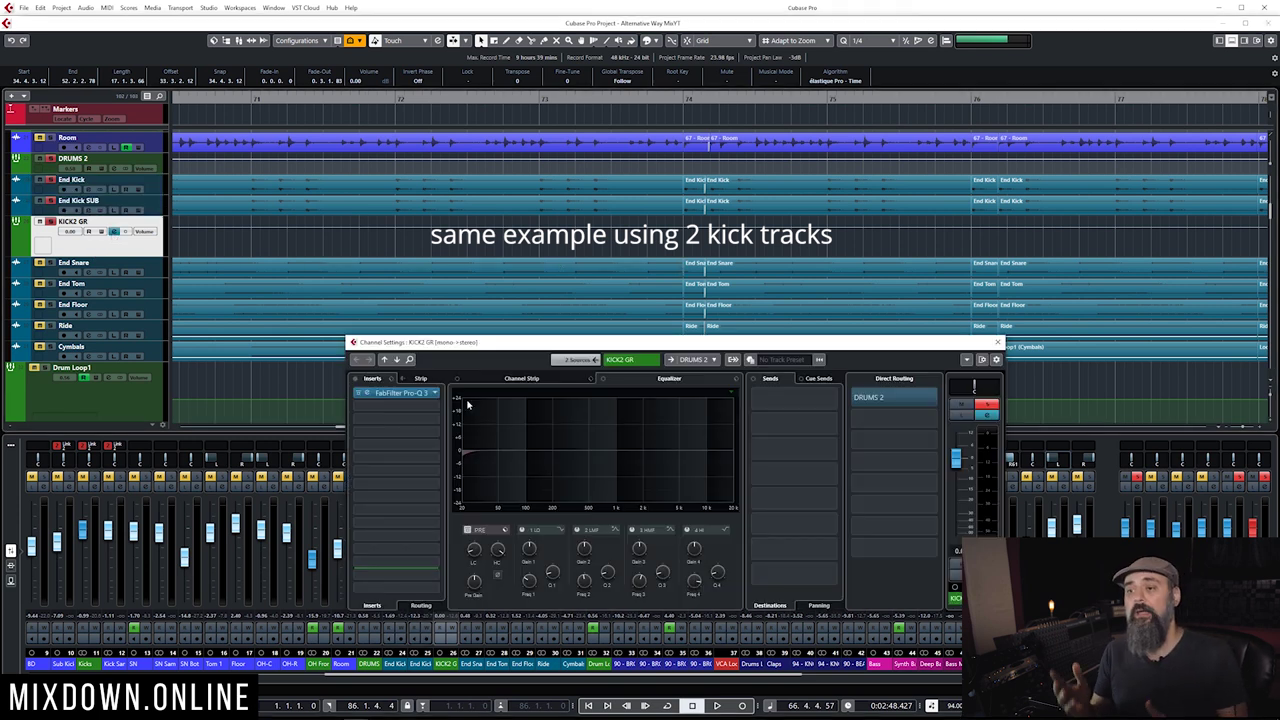
left_click(395, 392)
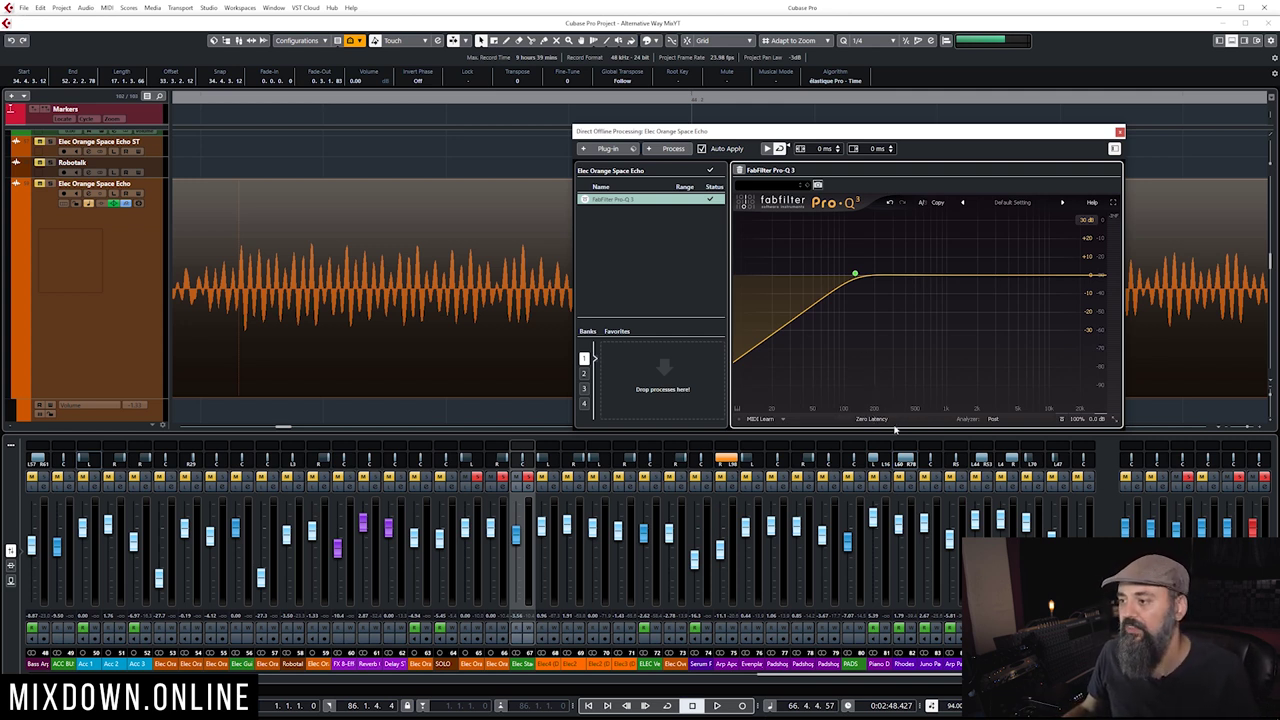
Step: Make the high-pass a 48 dB/oct filter and switch Pro-Q 3 to Linear Phase processing
left_click(855, 274)
scroll(856, 275, "up", 3)
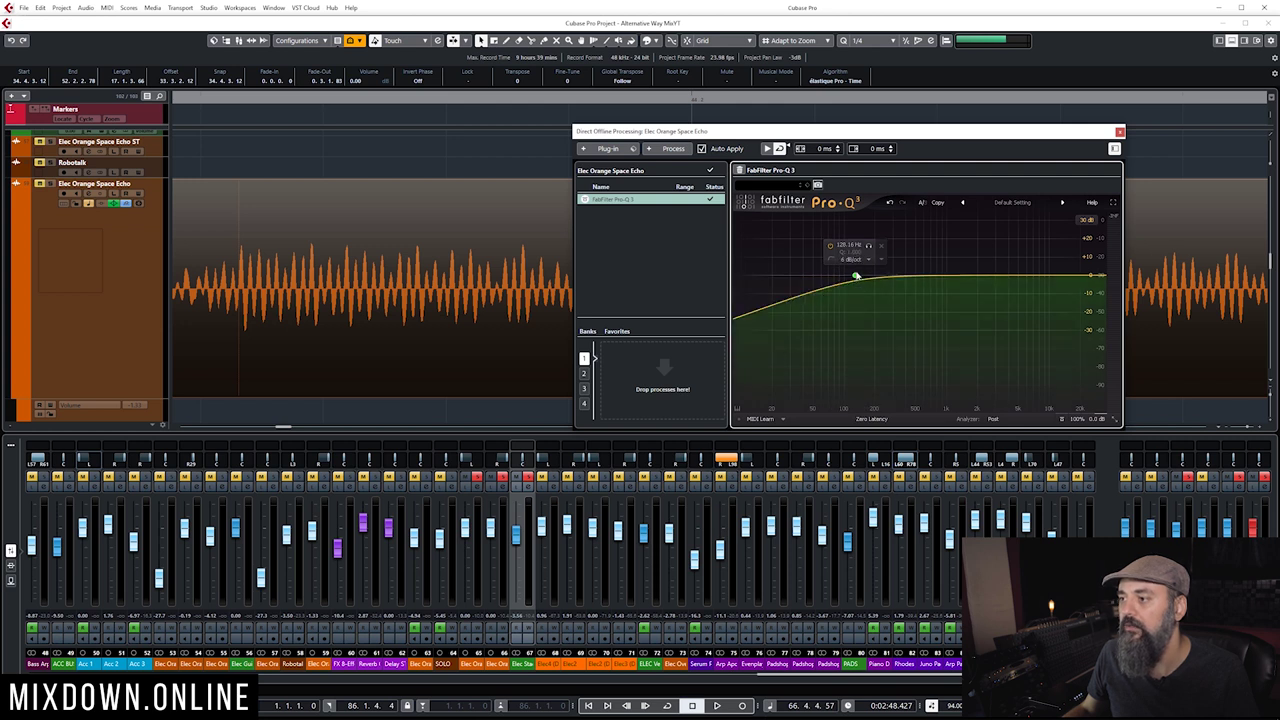
scroll(856, 275, "up", 2)
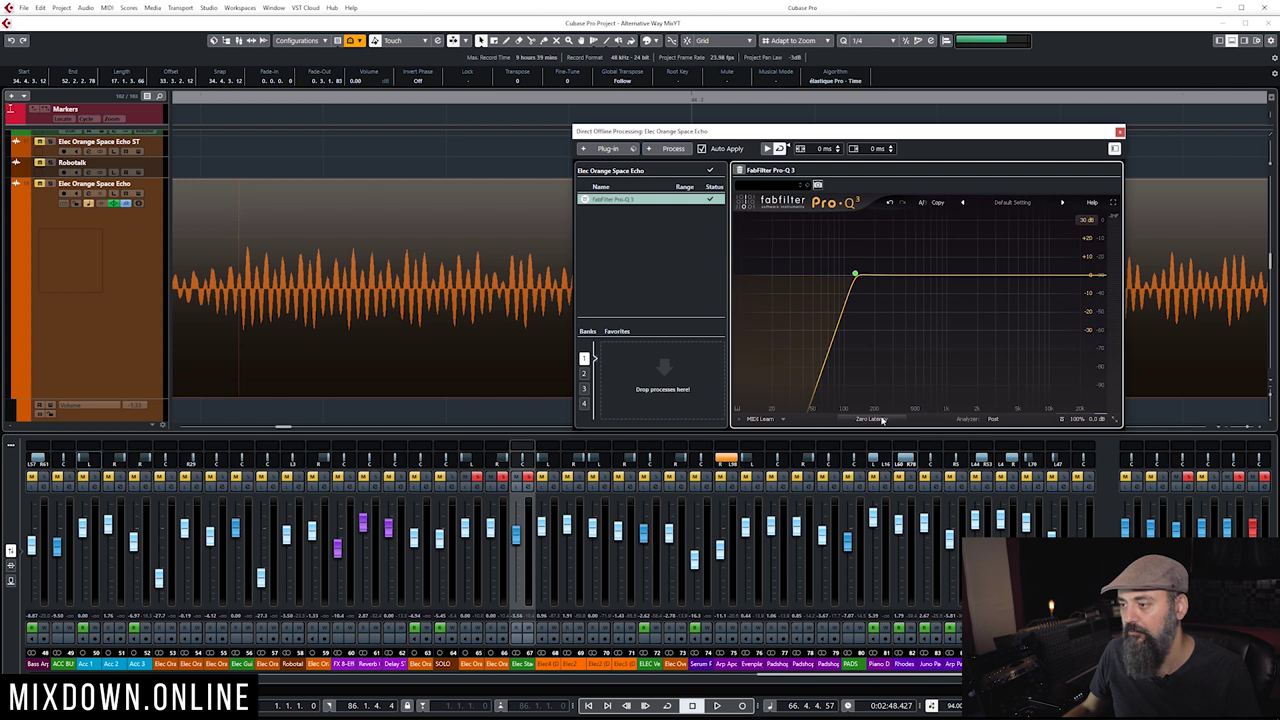
left_click(886, 420)
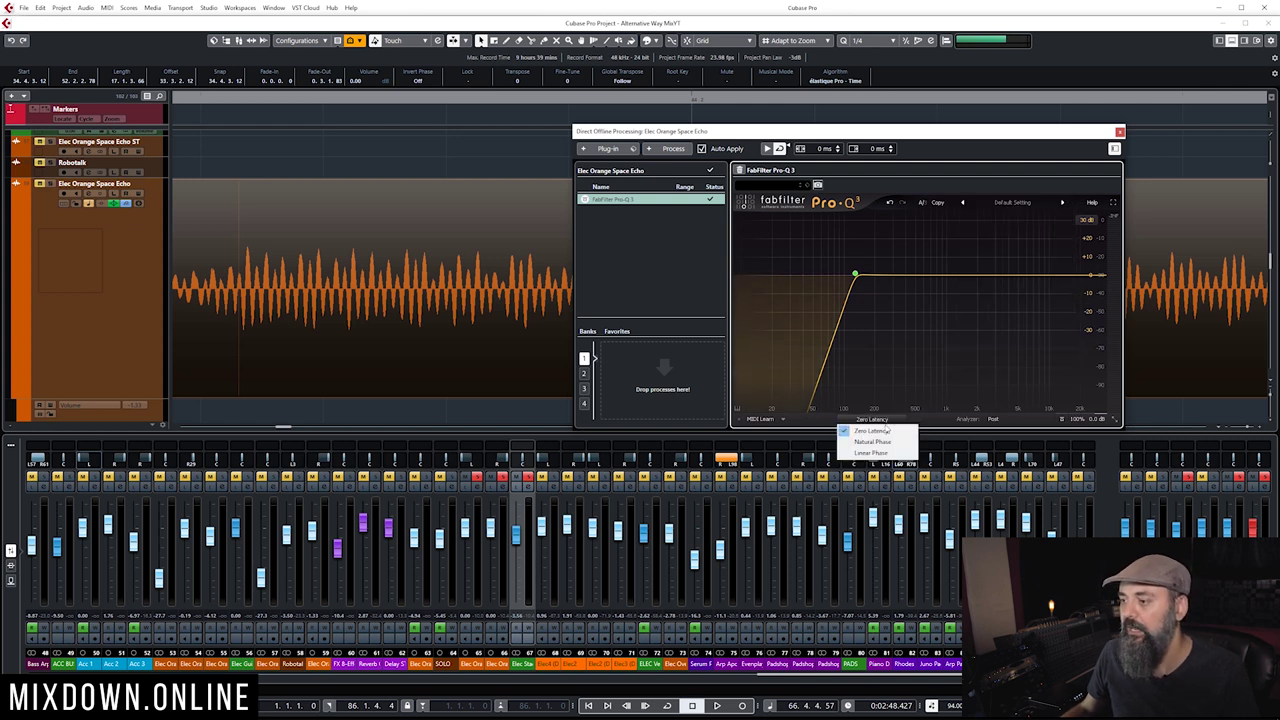
left_click(872, 453)
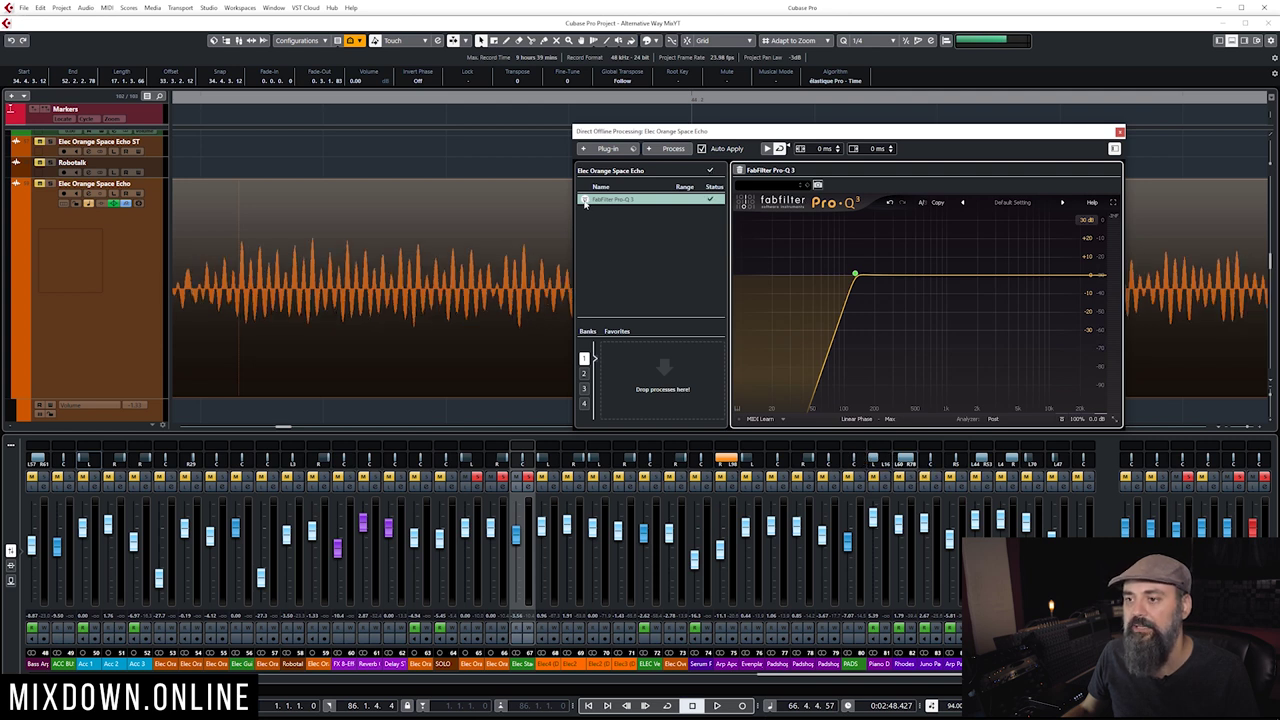
Step: Return the Pro-Q 3 processing mode to Zero Latency
left_click(585, 203)
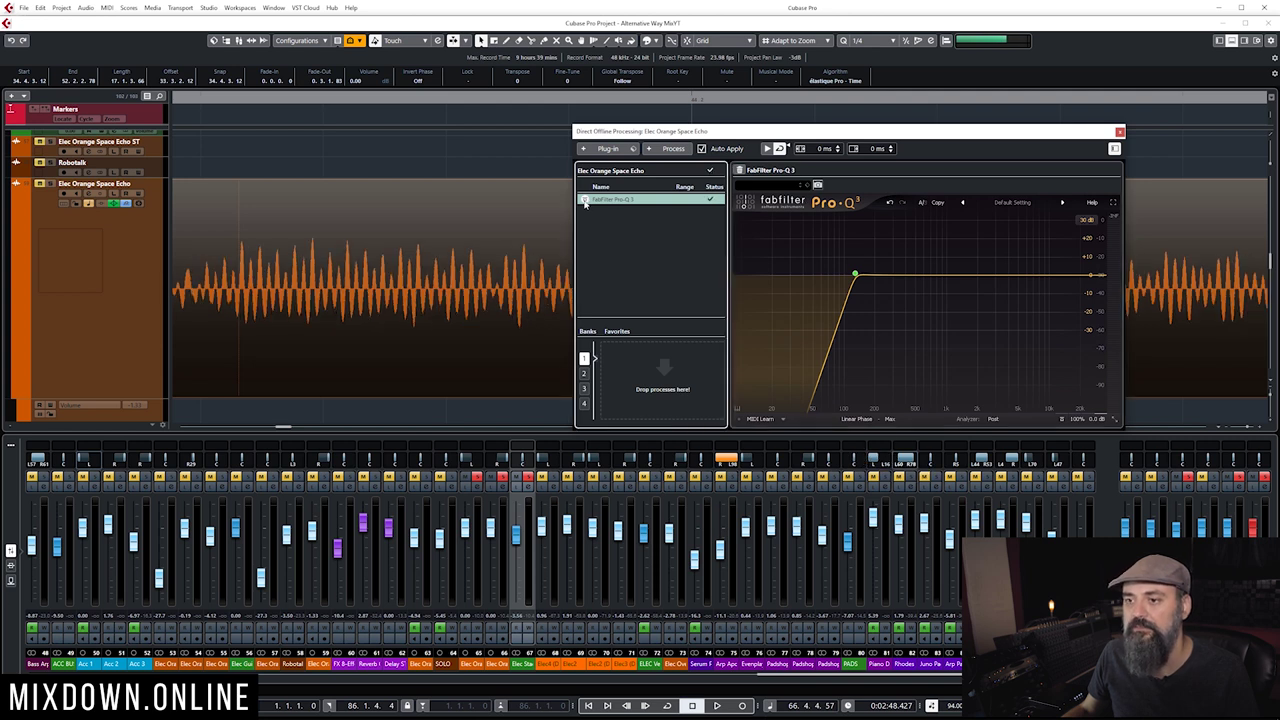
left_click(865, 421)
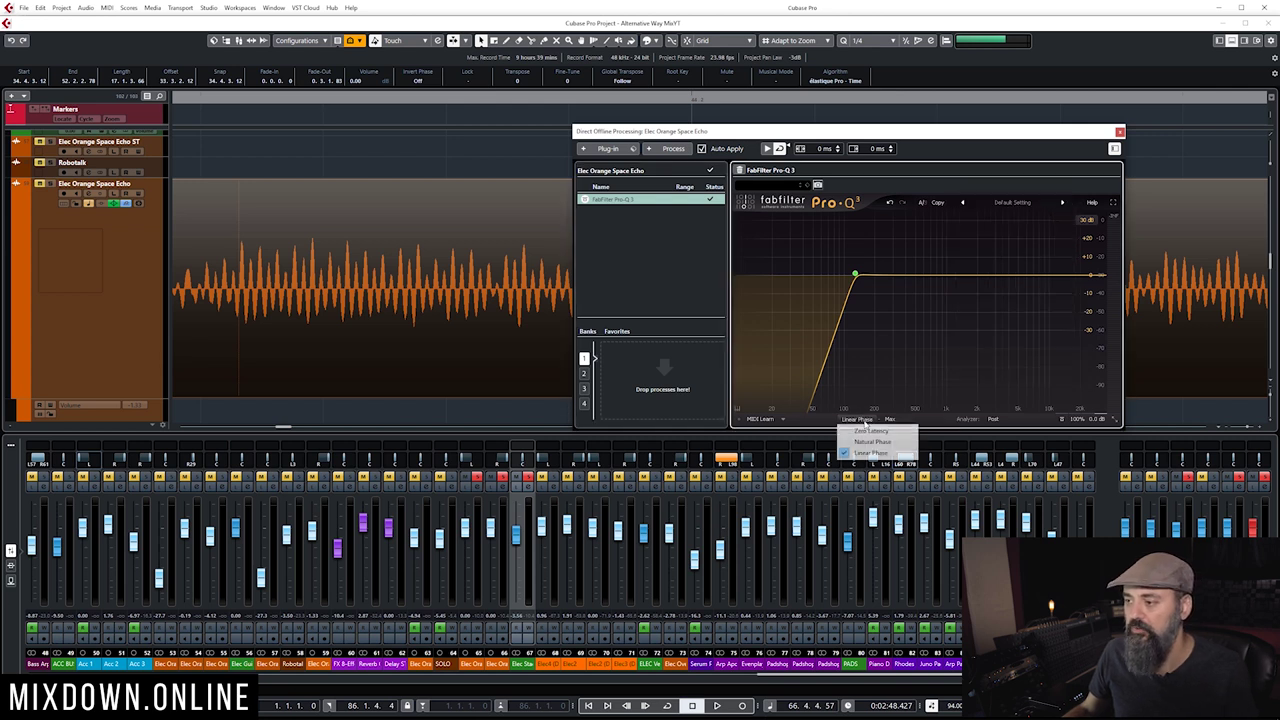
left_click(860, 431)
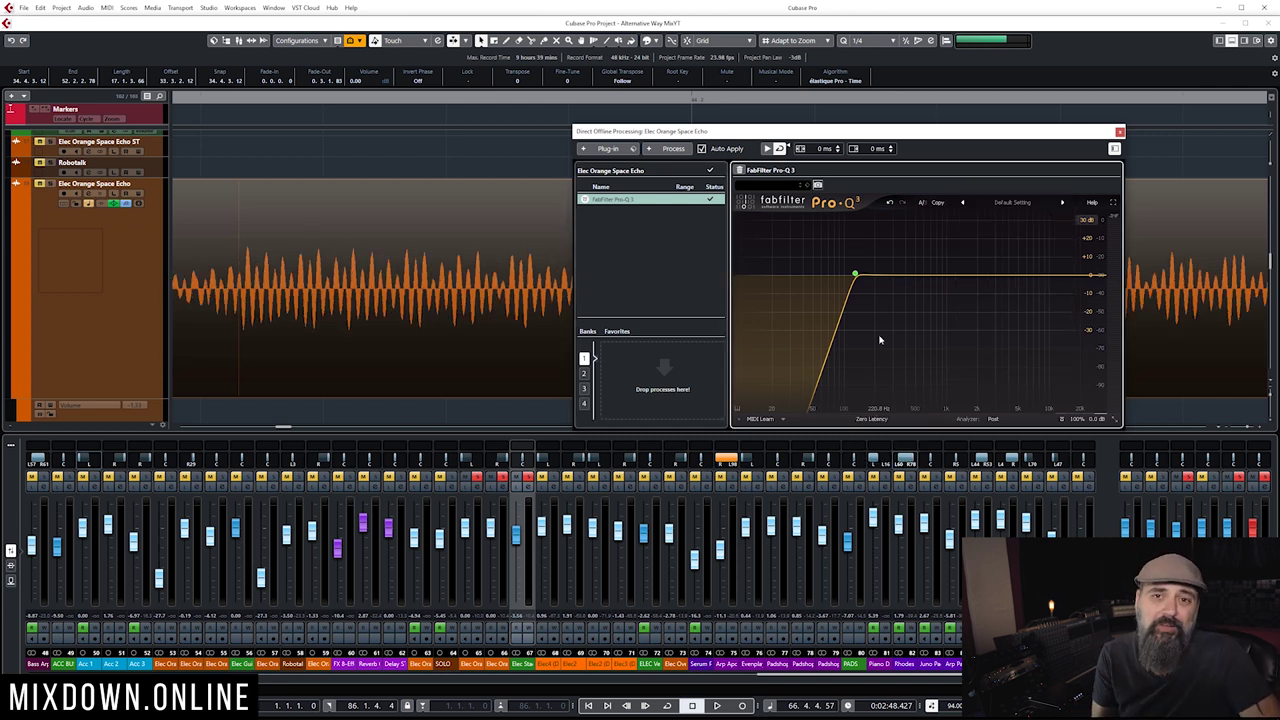